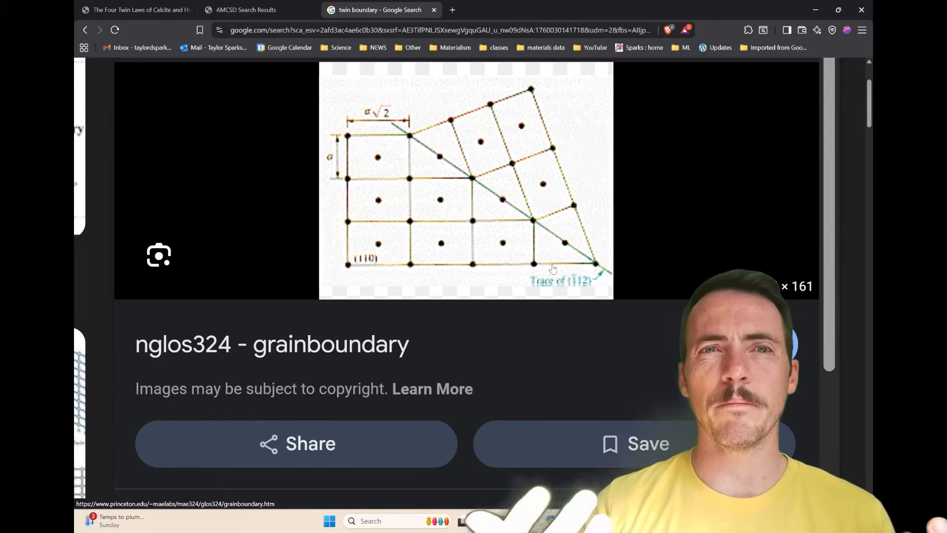
Read the article The Four Twin Laws of Calcite, examining its twin law list, twinned crystal photos and Figure 1.
{"action": "left_click", "coordinate": [153, 11]}
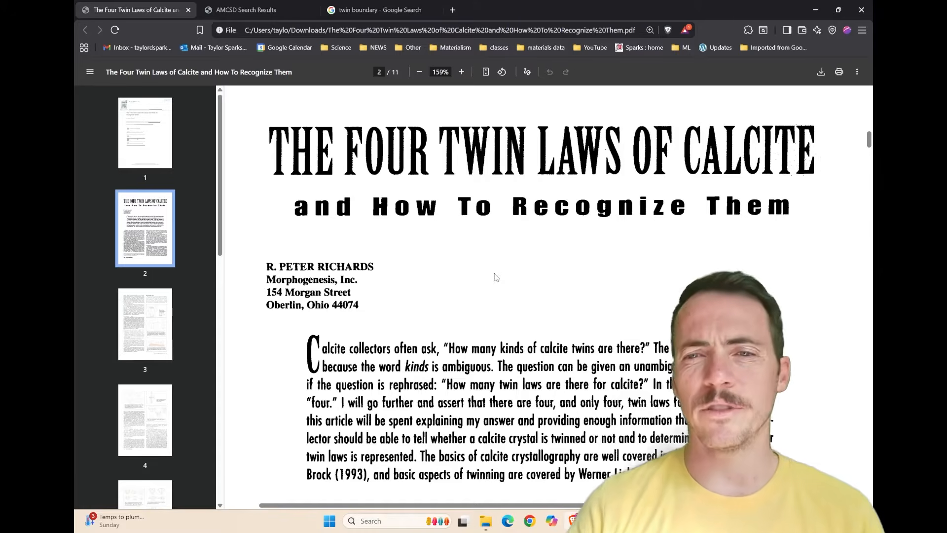
{"action": "scroll", "coordinate": [496, 277], "scroll_direction": "down", "scroll_amount": 15}
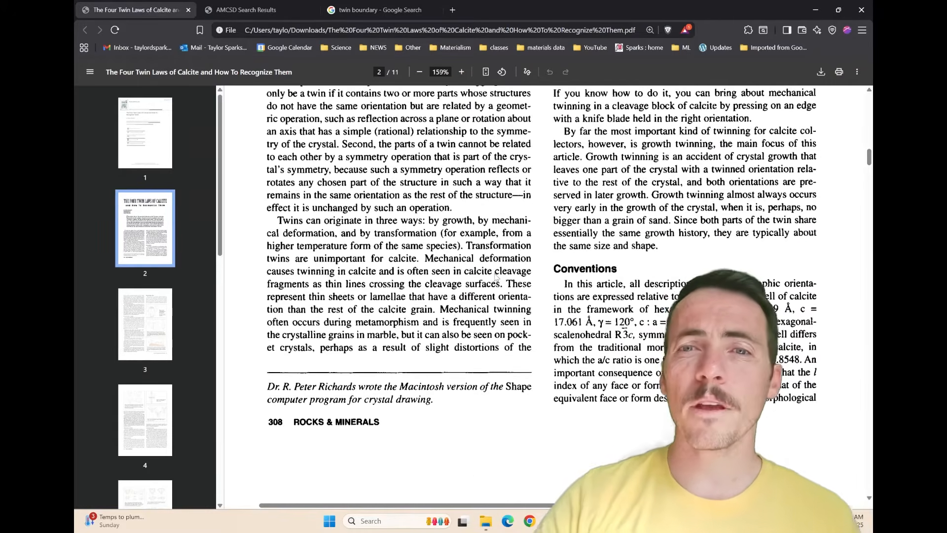
{"action": "scroll", "coordinate": [496, 278], "scroll_direction": "down", "scroll_amount": 10}
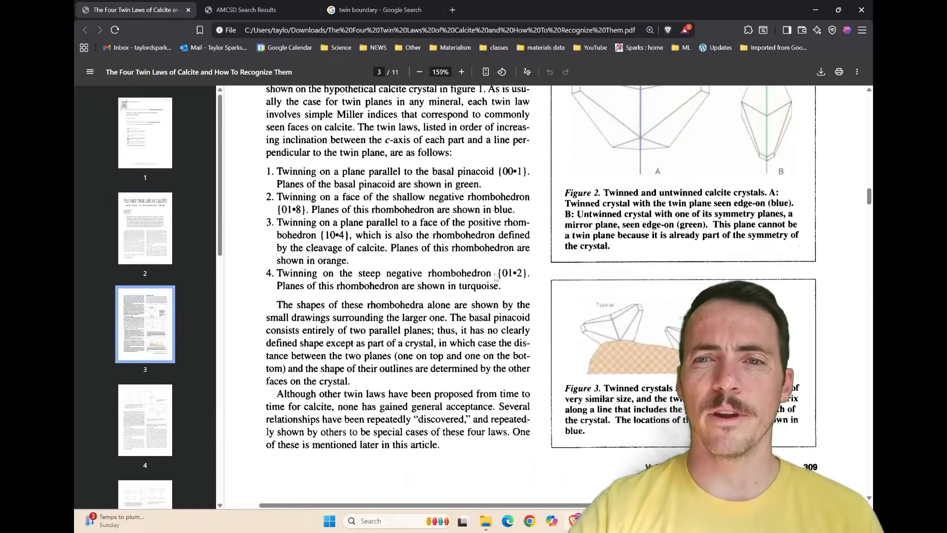
{"action": "scroll", "coordinate": [496, 277], "scroll_direction": "up", "scroll_amount": 3}
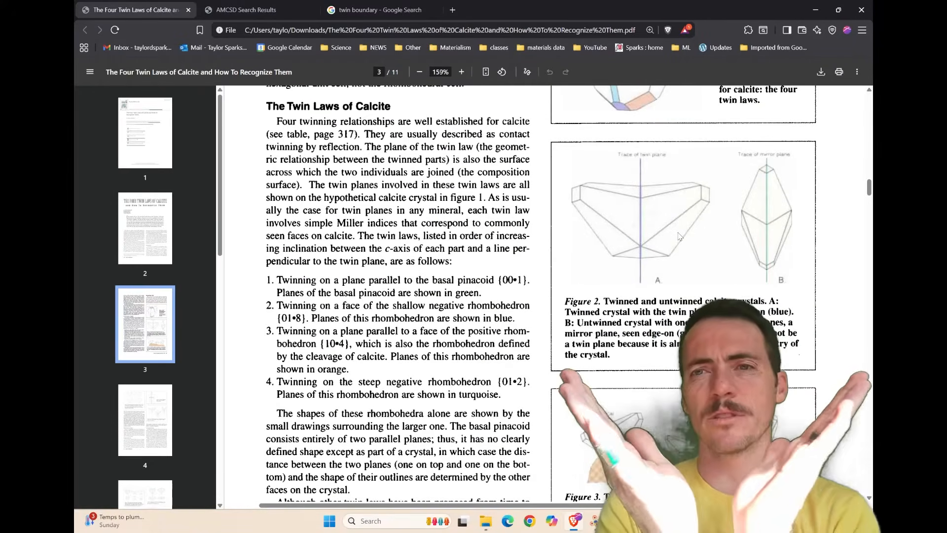
{"action": "scroll", "coordinate": [678, 236], "scroll_direction": "down", "scroll_amount": 15}
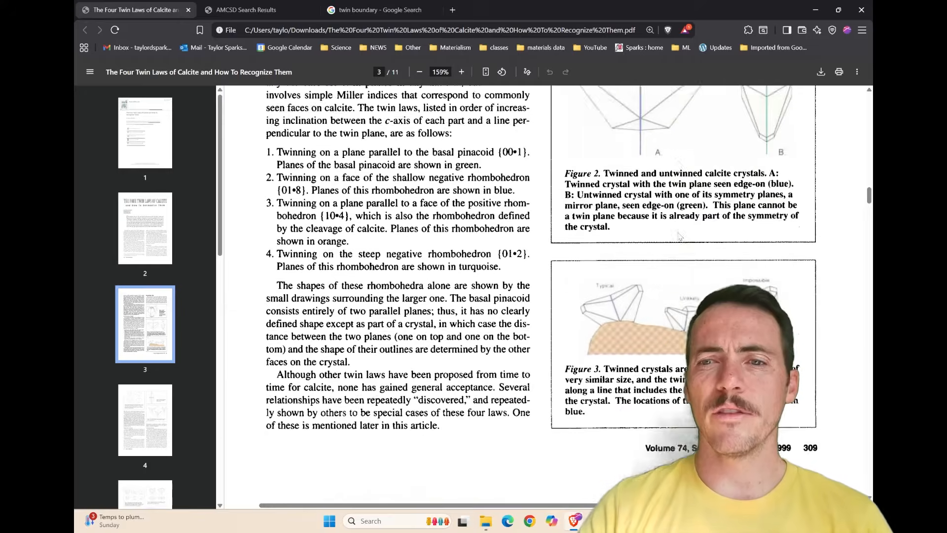
{"action": "scroll", "coordinate": [679, 236], "scroll_direction": "down", "scroll_amount": 20}
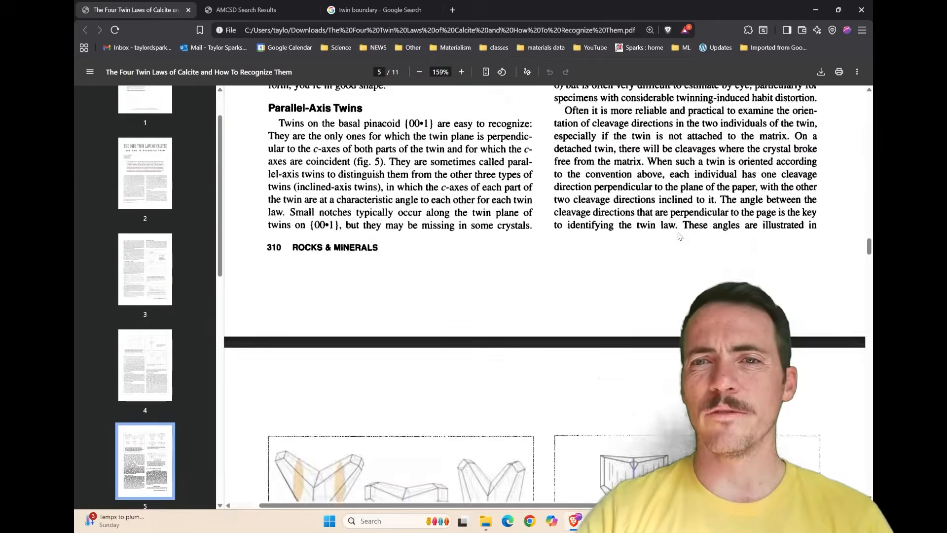
{"action": "scroll", "coordinate": [679, 236], "scroll_direction": "down", "scroll_amount": 5}
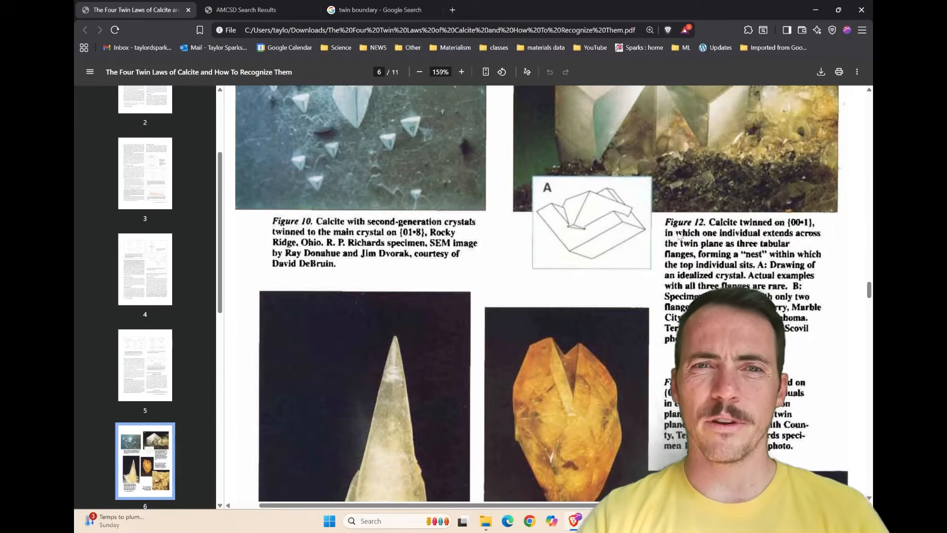
{"action": "scroll", "coordinate": [678, 234], "scroll_direction": "down", "scroll_amount": 1}
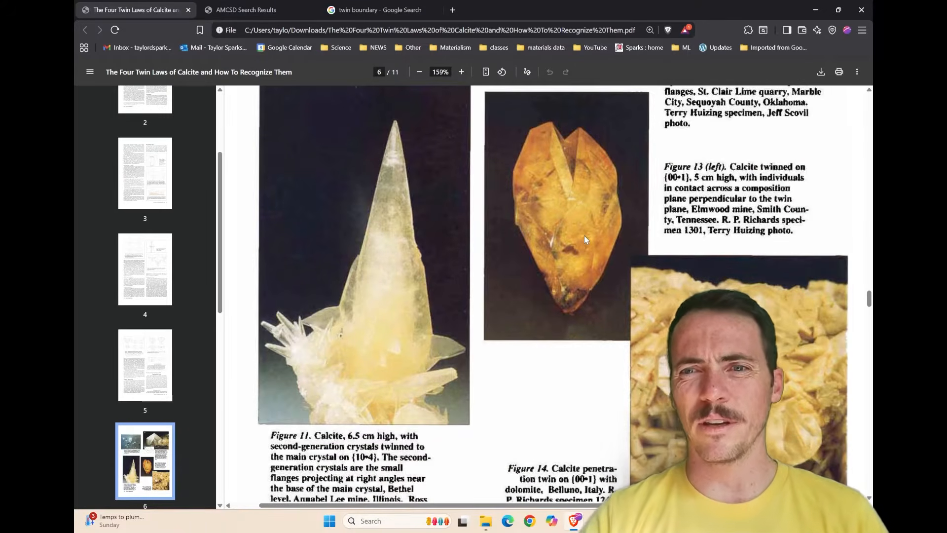
{"action": "scroll", "coordinate": [584, 237], "scroll_direction": "down", "scroll_amount": 3}
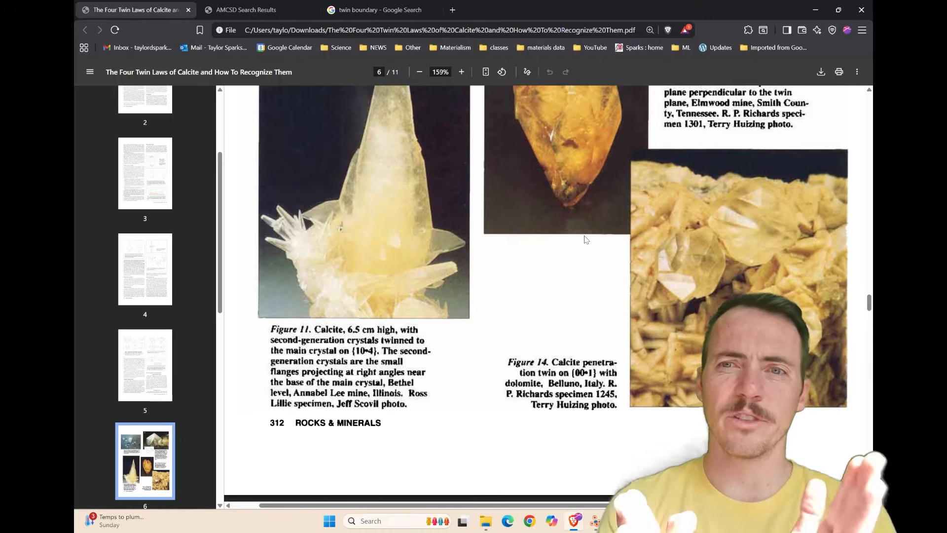
{"action": "scroll", "coordinate": [585, 237], "scroll_direction": "down", "scroll_amount": 8}
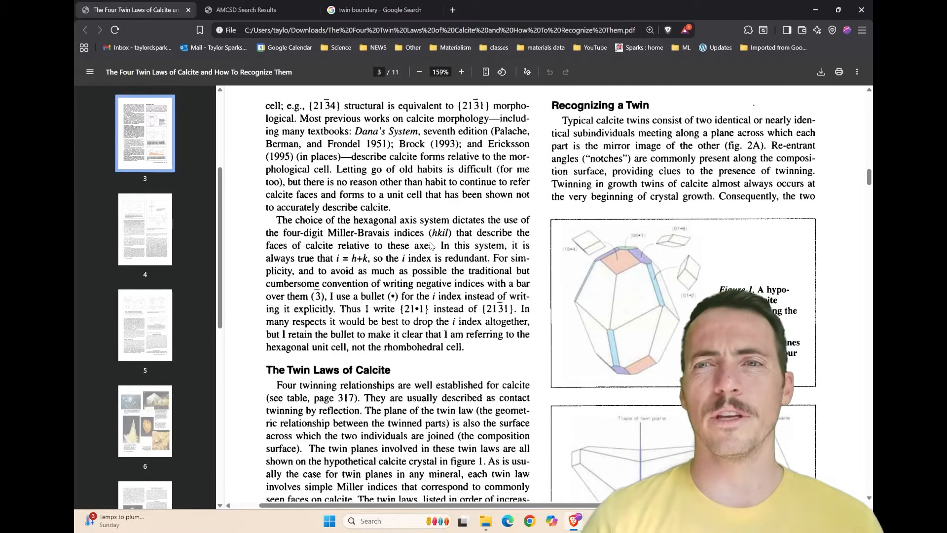
{"action": "scroll", "coordinate": [430, 246], "scroll_direction": "down", "scroll_amount": 1}
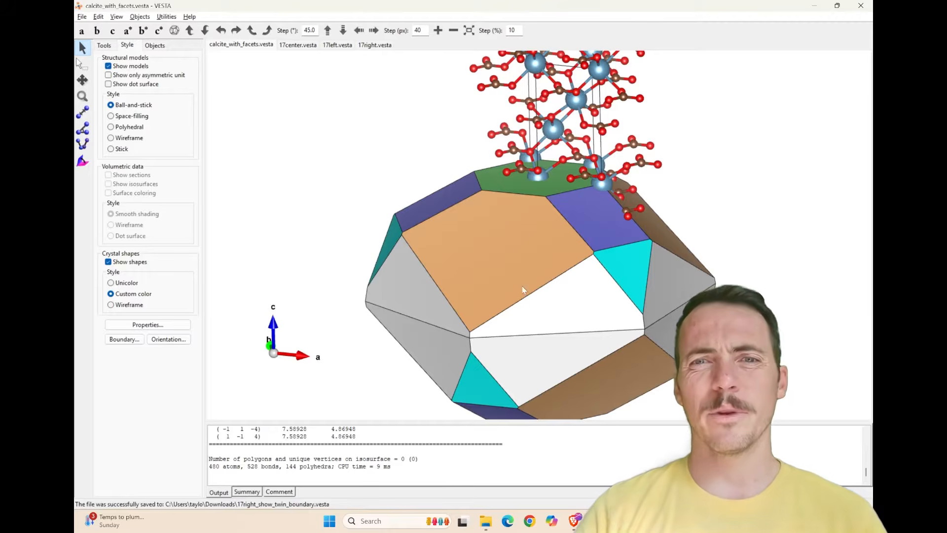
Switch to the browser and review the calcite records in the American Mineralogist Crystal Structure Database.
{"action": "mouse_move", "coordinate": [523, 290]}
{"action": "left_mouse_down"}
{"action": "mouse_move", "coordinate": [543, 286]}
{"action": "mouse_move", "coordinate": [560, 252]}
{"action": "mouse_move", "coordinate": [504, 289]}
{"action": "mouse_move", "coordinate": [518, 289]}
{"action": "left_mouse_up"}
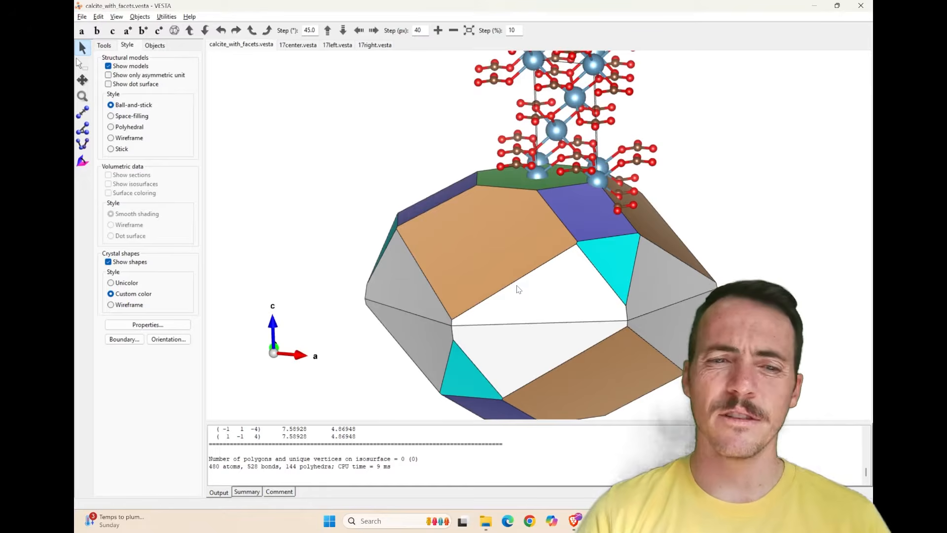
{"action": "key", "text": "alt+Tab"}
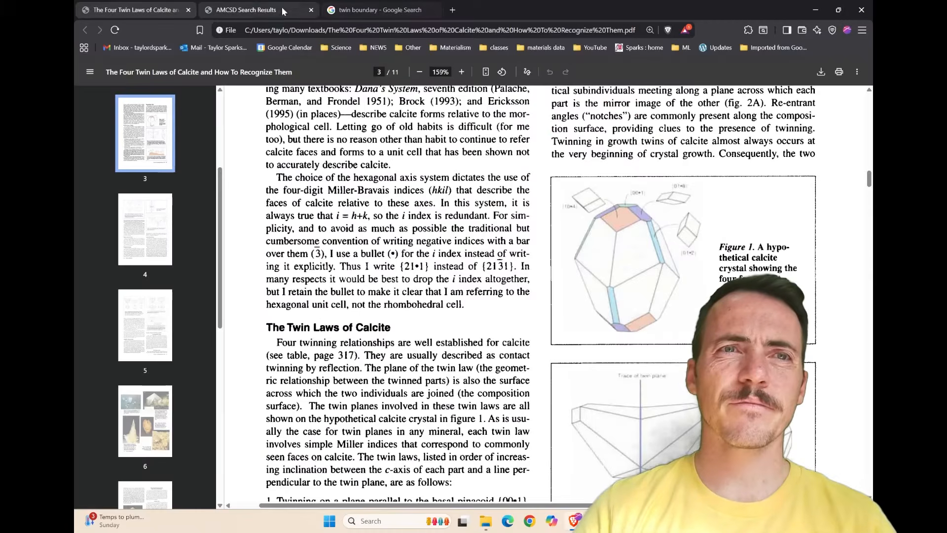
{"action": "left_click", "coordinate": [263, 10]}
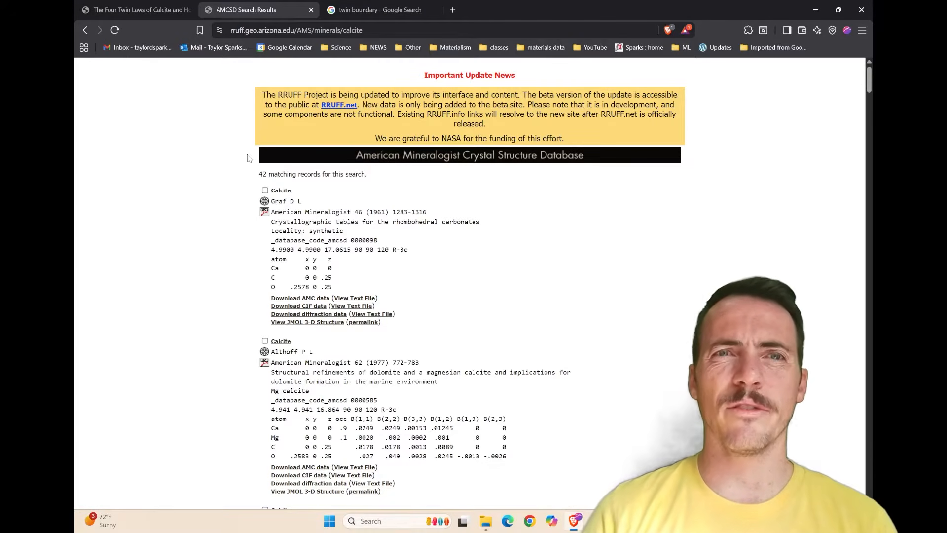
{"action": "scroll", "coordinate": [249, 158], "scroll_direction": "down", "scroll_amount": 1}
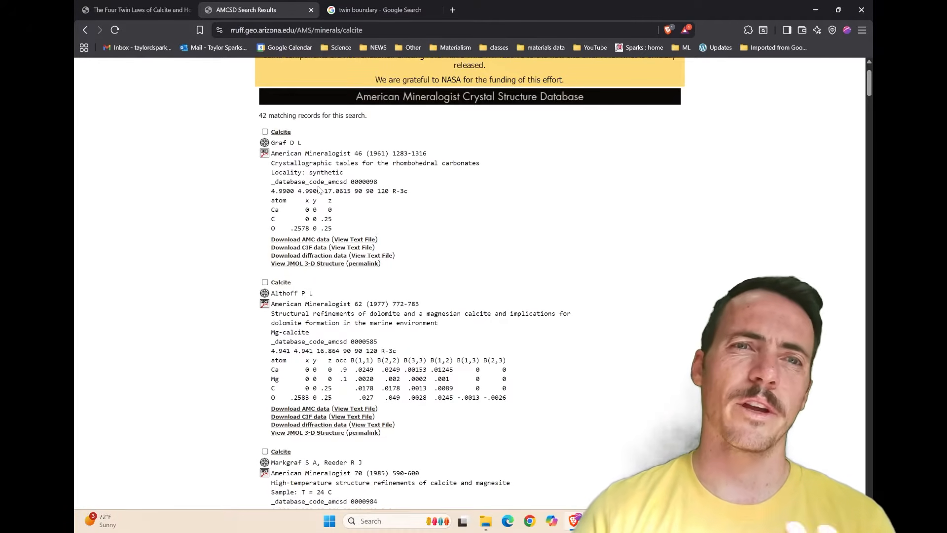
{"action": "scroll", "coordinate": [320, 197], "scroll_direction": "down", "scroll_amount": 3}
{"action": "scroll", "coordinate": [330, 227], "scroll_direction": "up", "scroll_amount": 4}
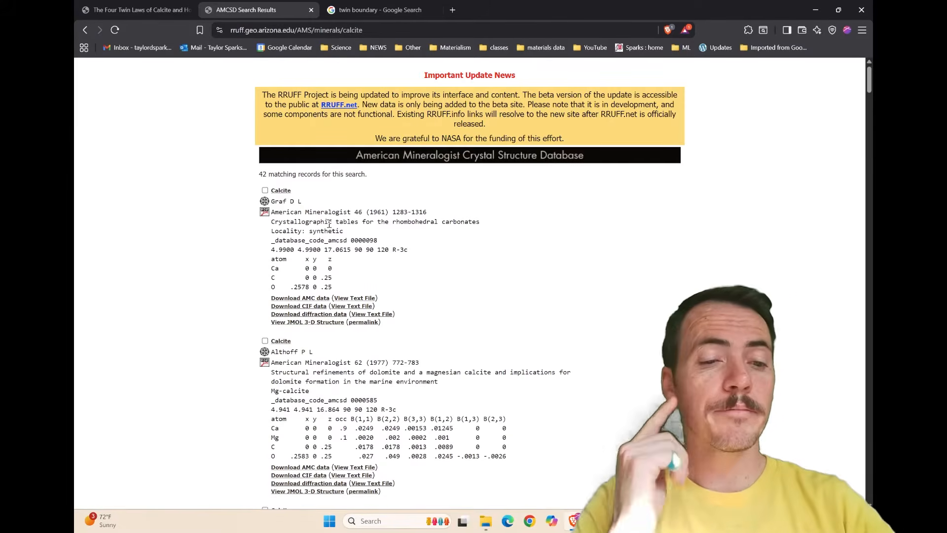
Switch to VESTA, open the crystal shape data for calcite_with_facets.vesta, and inspect the (104), (018), (001) and (012) faces.
{"action": "key", "text": "alt+Tab"}
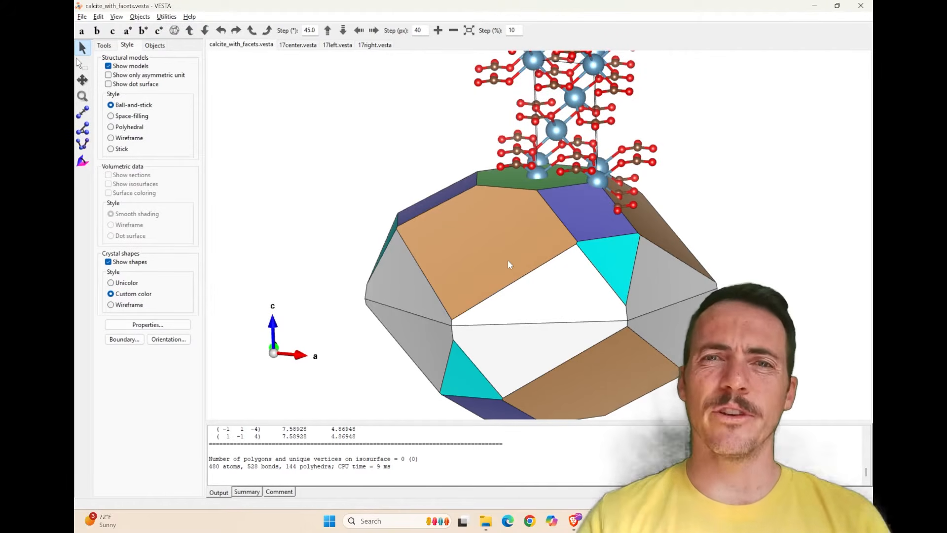
{"action": "left_click", "coordinate": [99, 19]}
{"action": "mouse_move", "coordinate": [133, 55]}
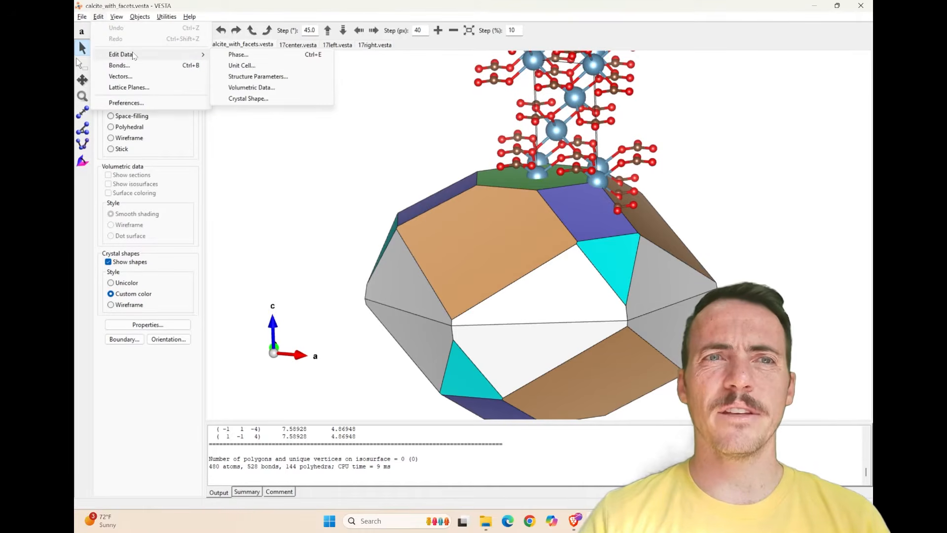
{"action": "left_click", "coordinate": [246, 98]}
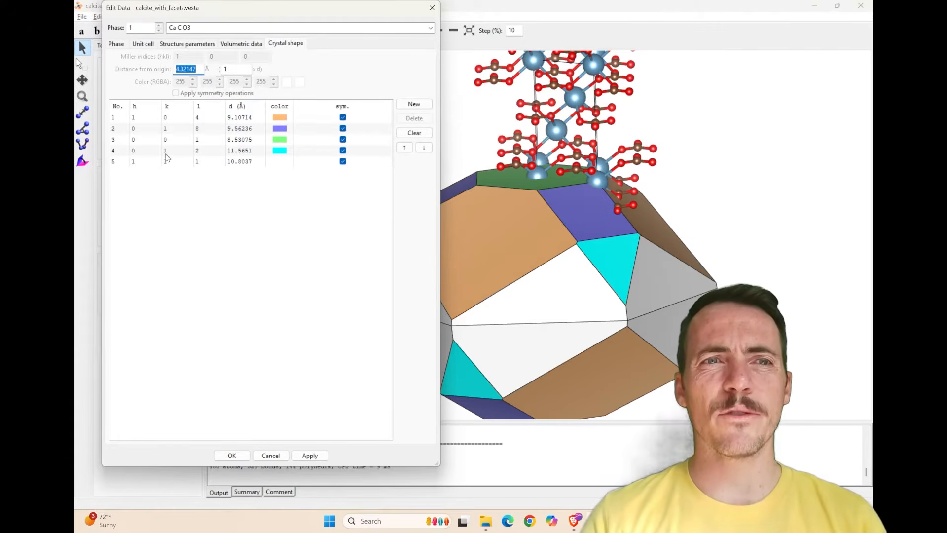
{"action": "left_click", "coordinate": [152, 119]}
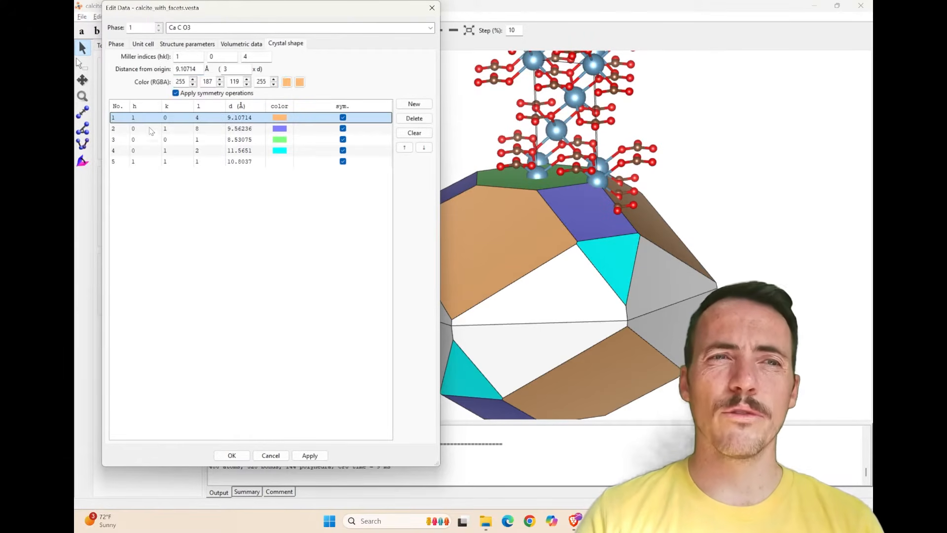
{"action": "left_click", "coordinate": [152, 130]}
{"action": "left_click", "coordinate": [152, 140]}
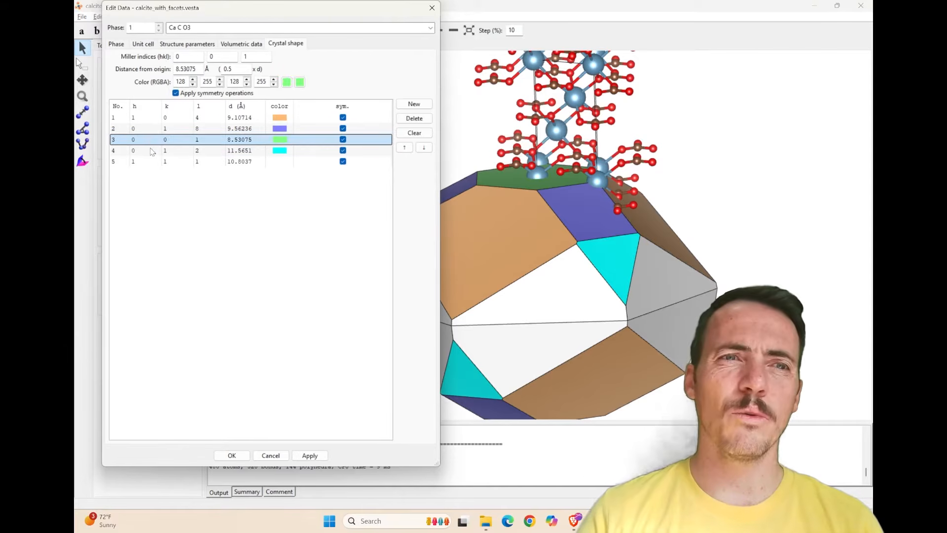
{"action": "left_click", "coordinate": [153, 151]}
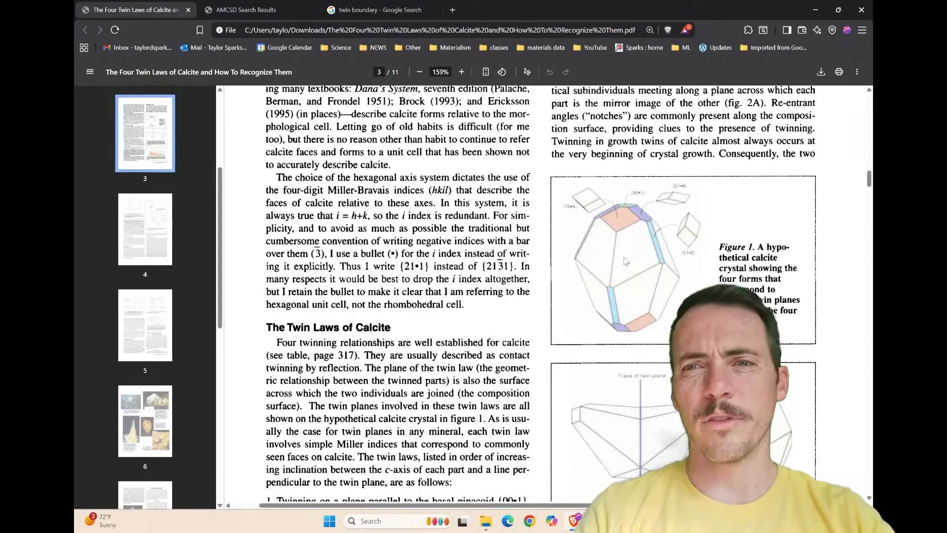
Return to VESTA and compare the distance-from-origin multipliers of the (104), (018), (001) and (012) faces.
{"action": "key", "text": "alt+Tab"}
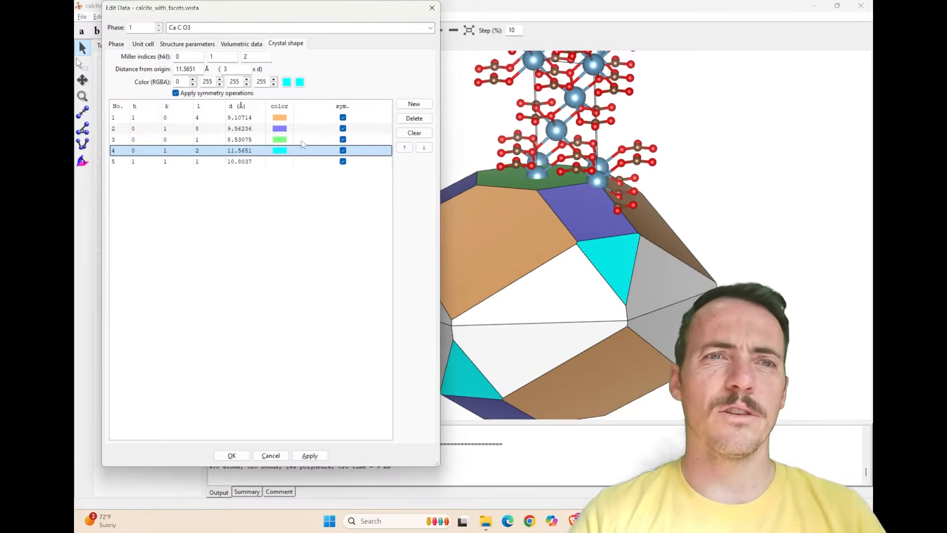
{"action": "left_click", "coordinate": [230, 118]}
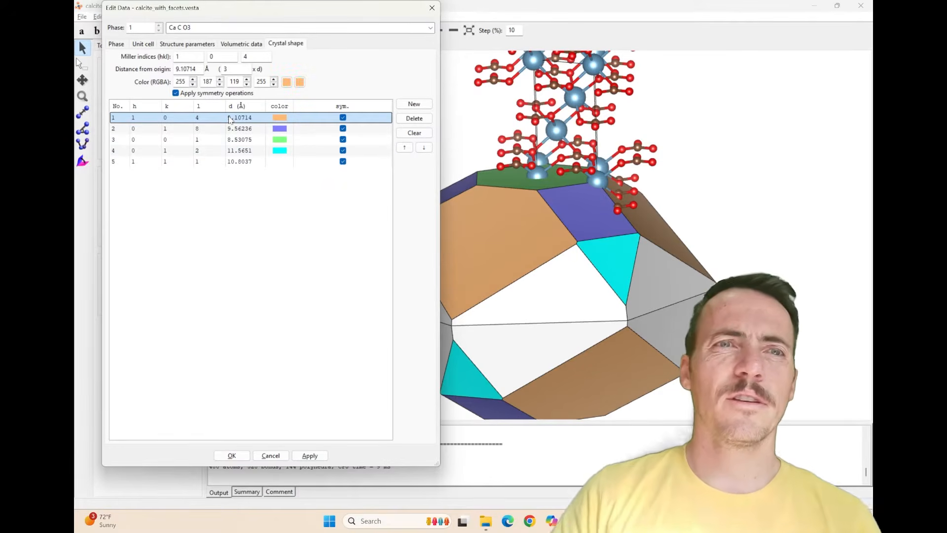
{"action": "left_click", "coordinate": [231, 69]}
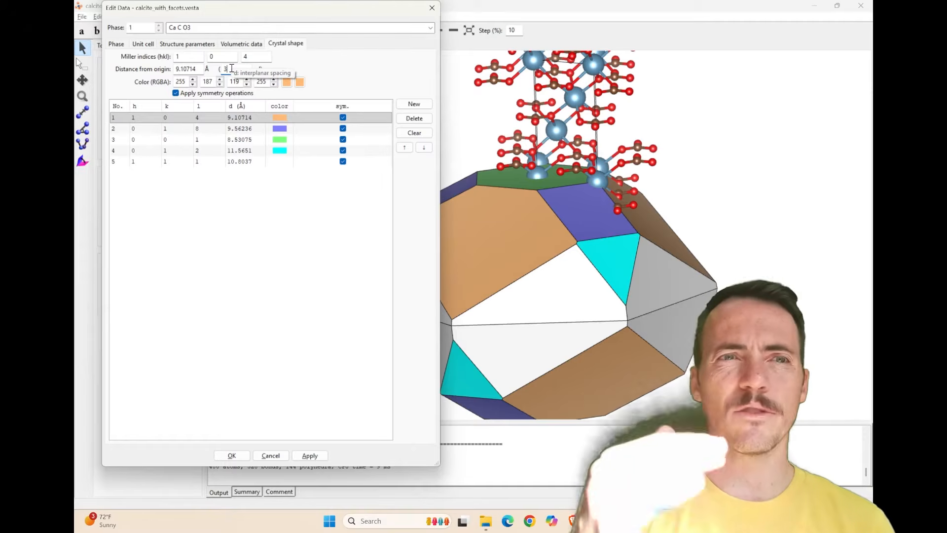
{"action": "left_click", "coordinate": [173, 130]}
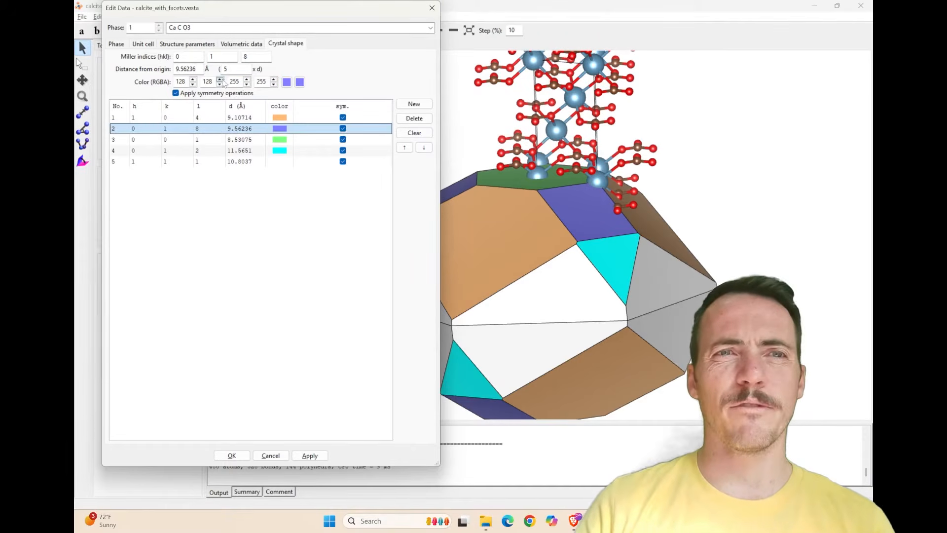
{"action": "left_click", "coordinate": [202, 140]}
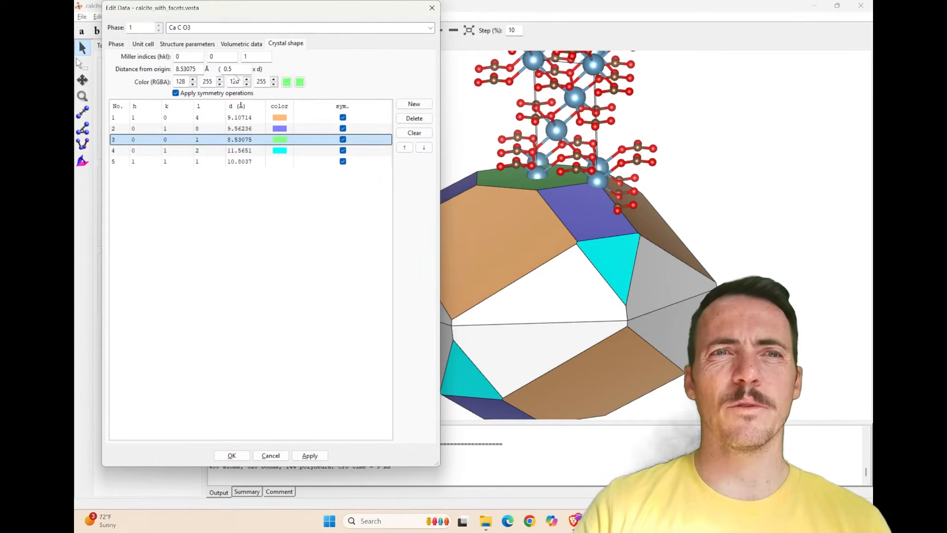
{"action": "left_click", "coordinate": [199, 150]}
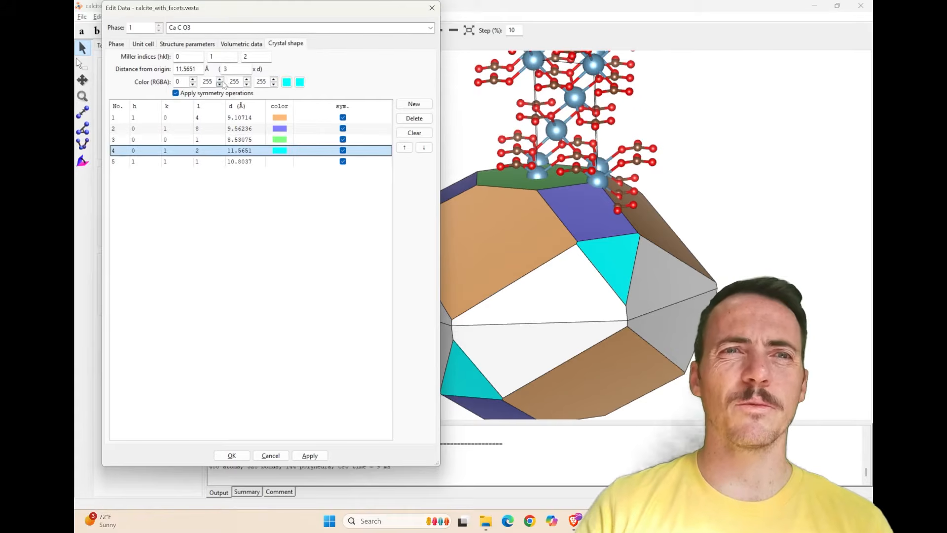
{"action": "left_click", "coordinate": [234, 67]}
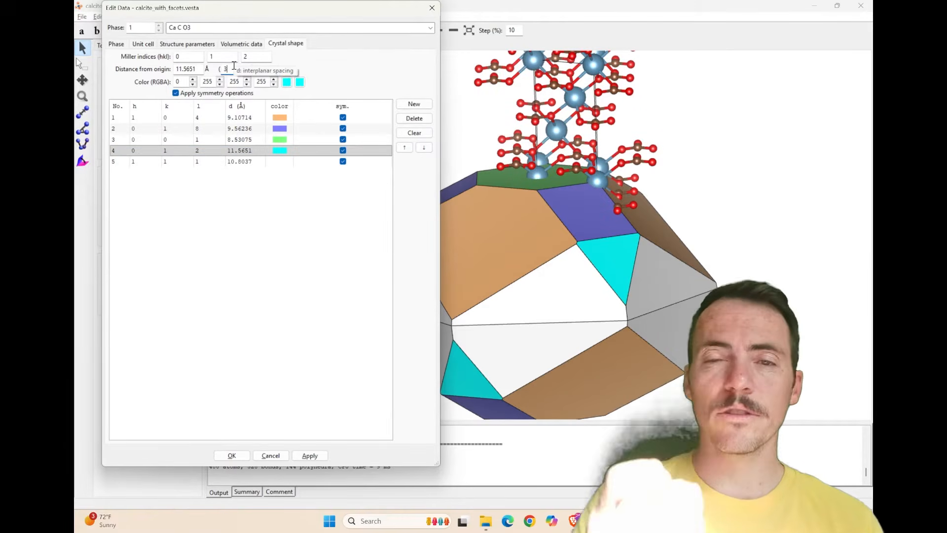
Set the (001) face's distance from origin to 0.75 × d and apply it to the crystal shape.
{"action": "left_click", "coordinate": [206, 141]}
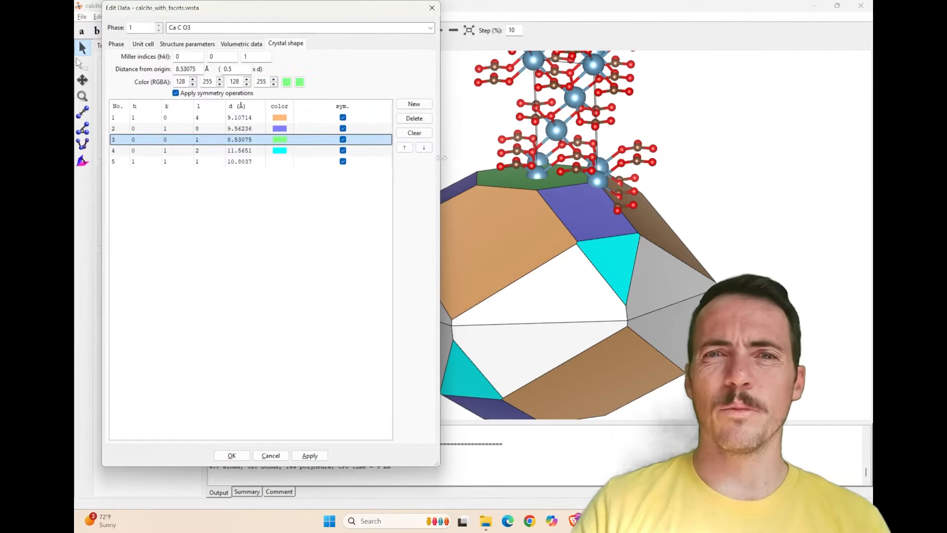
{"action": "left_click", "coordinate": [230, 67]}
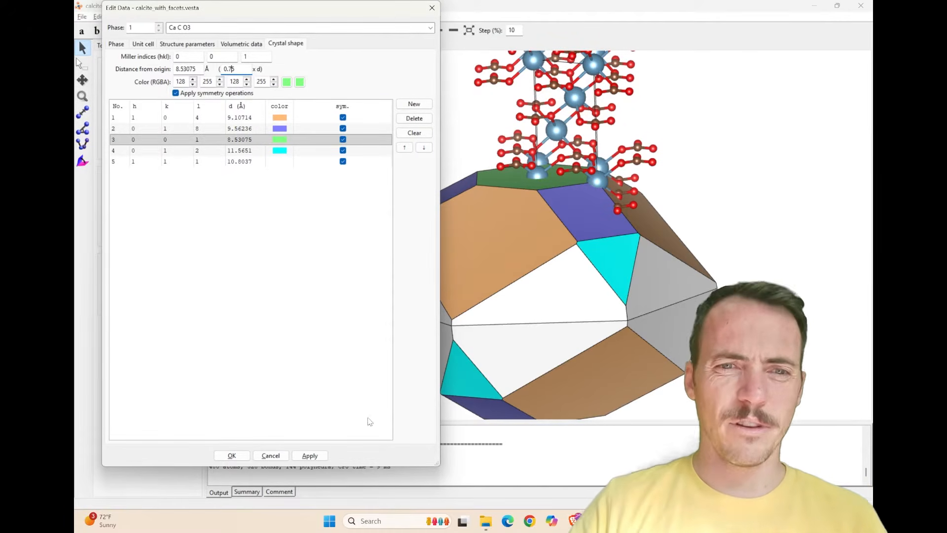
{"action": "left_click", "coordinate": [310, 455]}
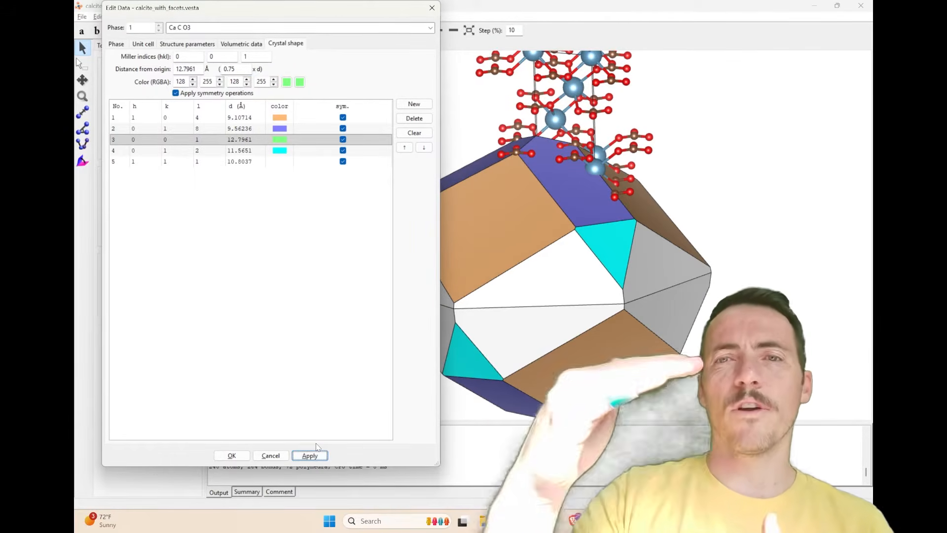
Set the (001) face's distance from origin to 0.55 × d and apply it to the crystal shape.
{"action": "left_click", "coordinate": [237, 67]}
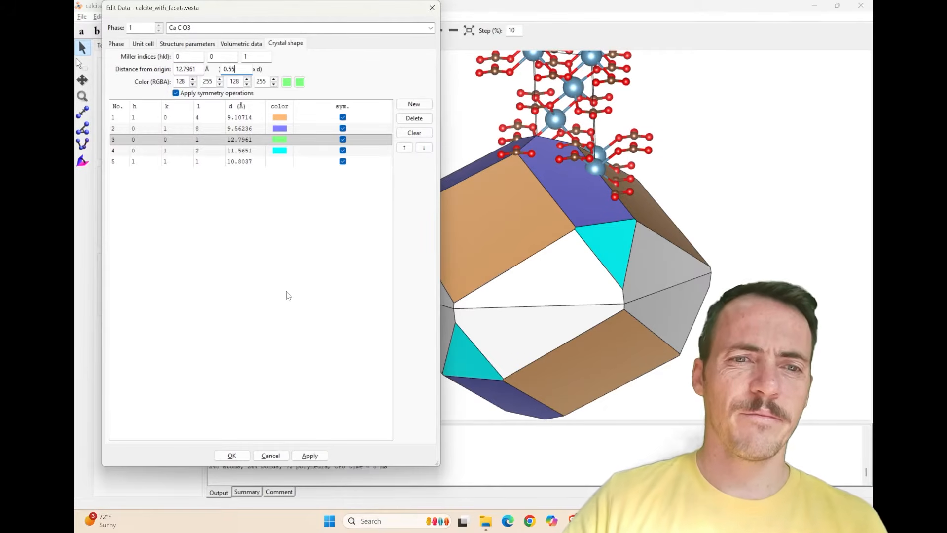
{"action": "left_click", "coordinate": [313, 457]}
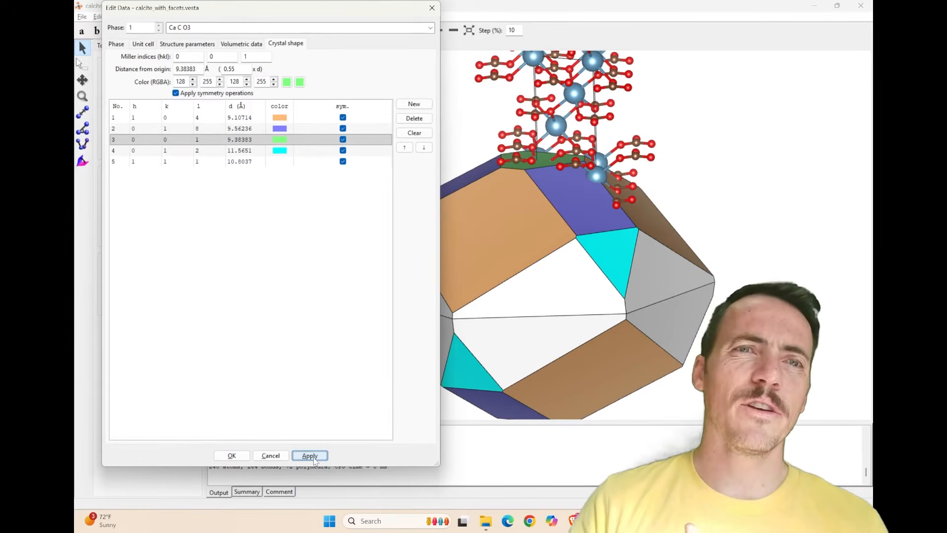
{"action": "key", "text": "alt+Tab"}
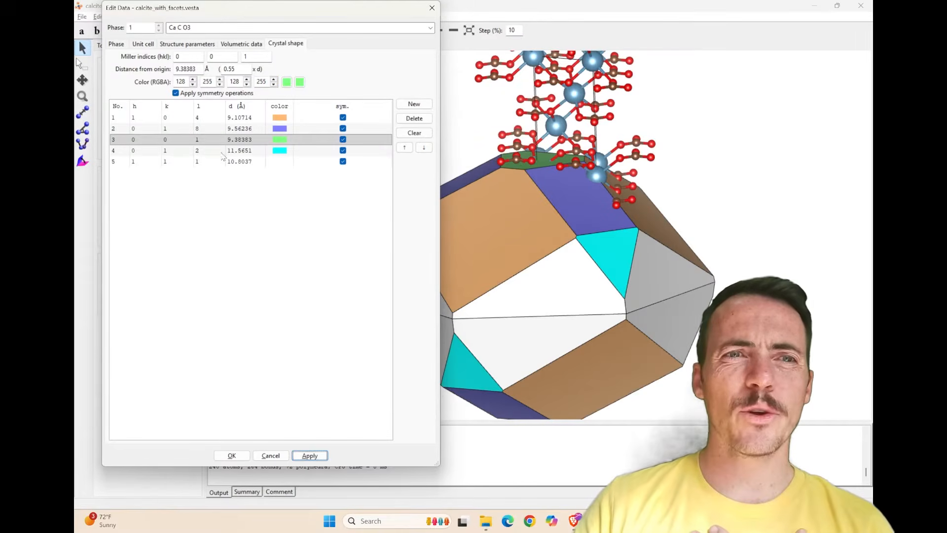
Inspect the (111) face's distance and colour, compare the crystal with the article's Figure 1, and close the crystal shape data.
{"action": "left_click", "coordinate": [204, 162]}
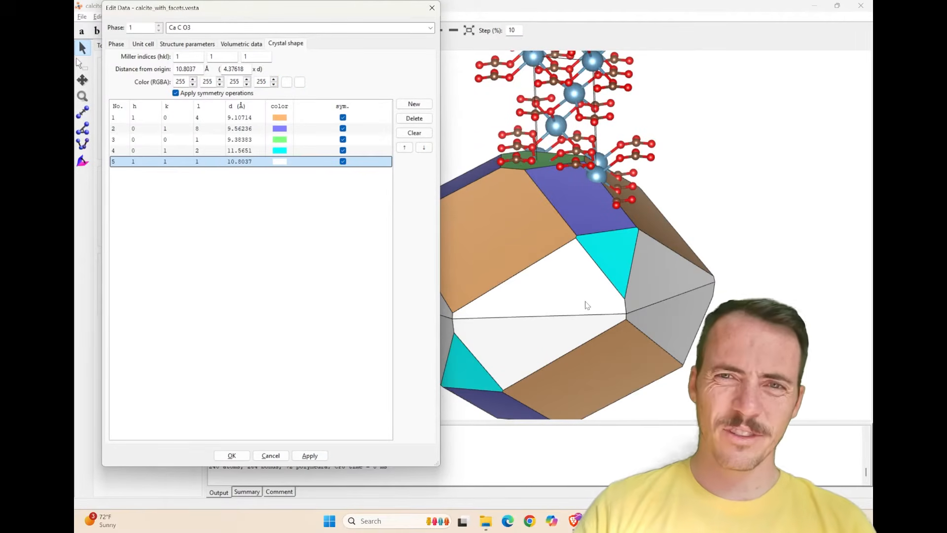
{"action": "mouse_move", "coordinate": [561, 311]}
{"action": "left_mouse_down"}
{"action": "mouse_move", "coordinate": [621, 276]}
{"action": "mouse_move", "coordinate": [563, 307]}
{"action": "left_mouse_up"}
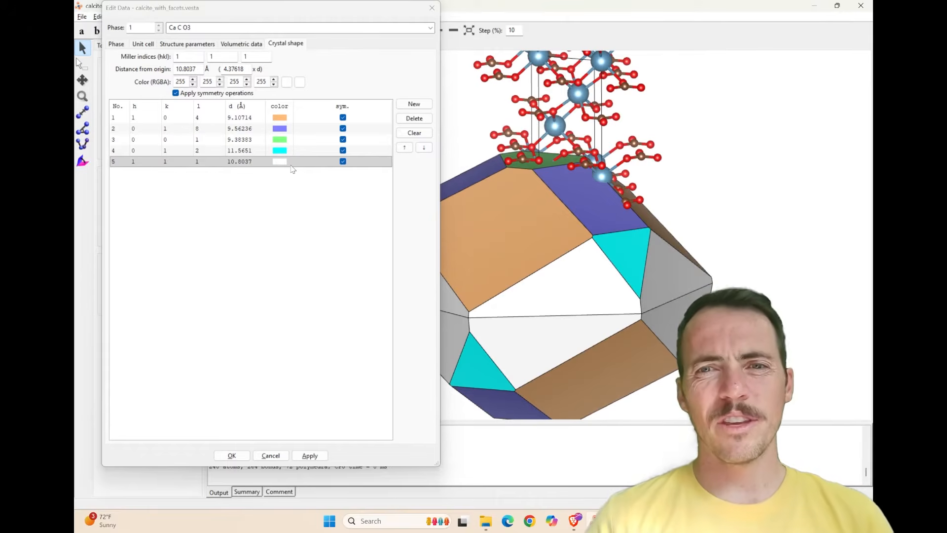
{"action": "key", "text": "alt+Tab"}
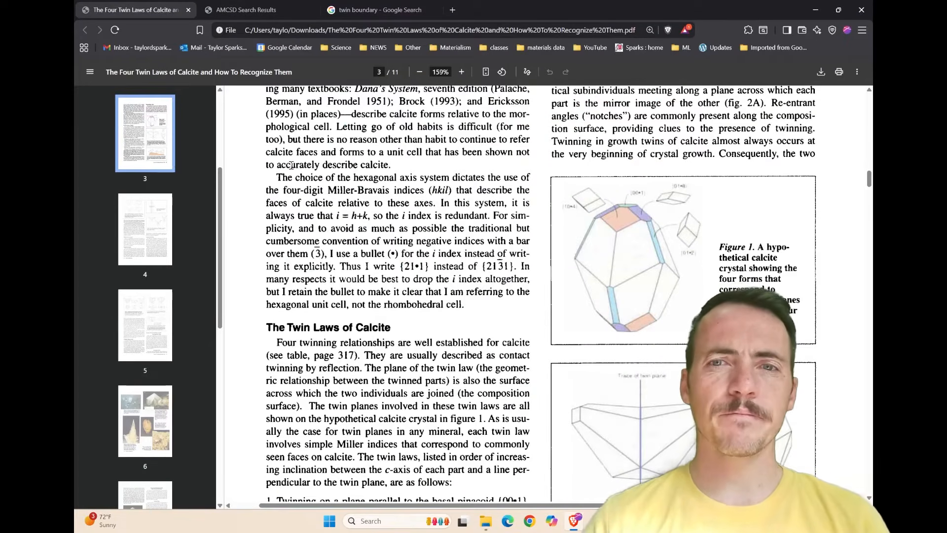
{"action": "key", "text": "alt+Tab"}
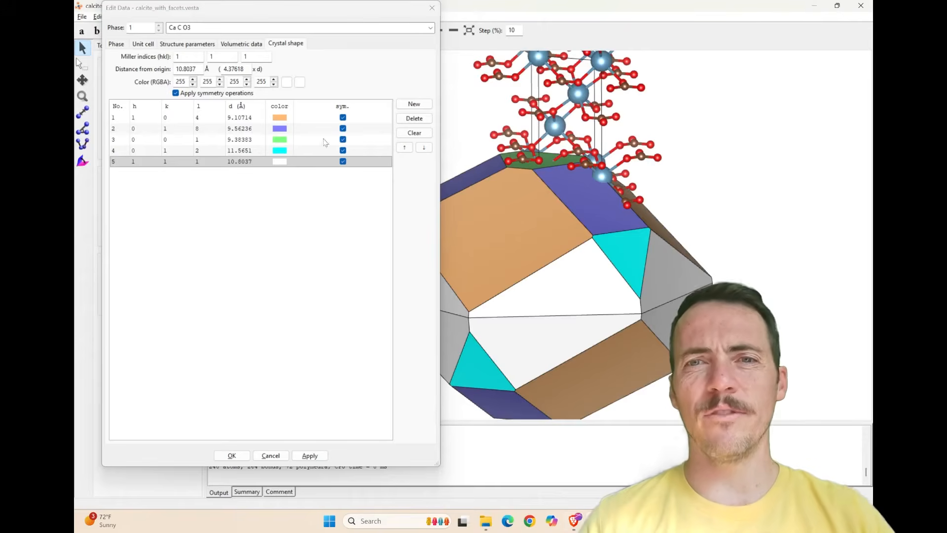
{"action": "left_click", "coordinate": [432, 8]}
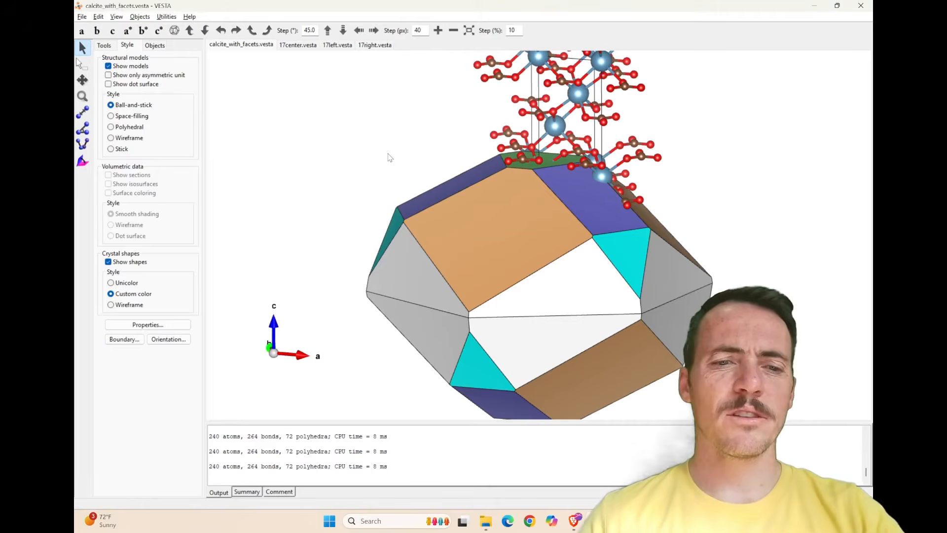
Switch to the calcite twin laws article in the browser and zoom in on Figure 17 on page 7.
{"action": "key", "text": "alt+Tab"}
{"action": "scroll", "coordinate": [430, 242], "scroll_direction": "down", "scroll_amount": 20}
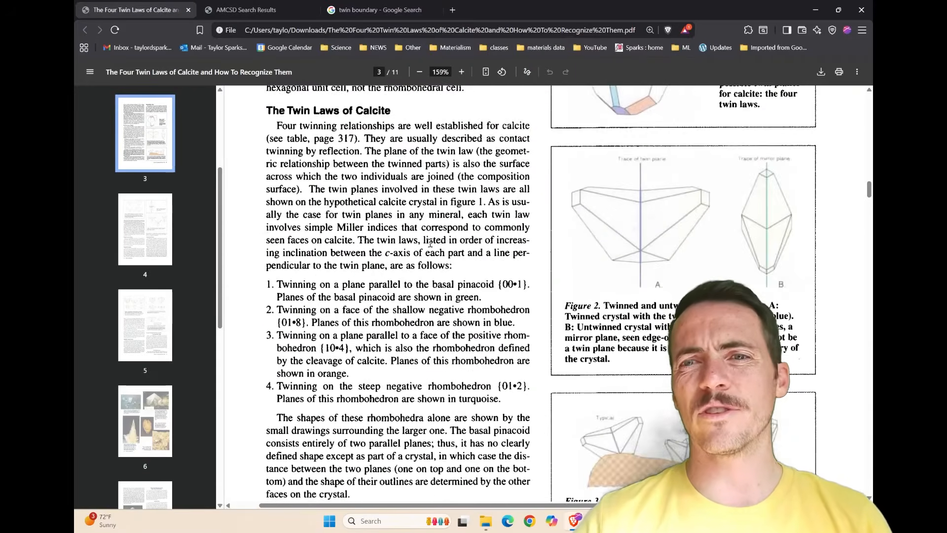
{"action": "scroll", "coordinate": [429, 243], "scroll_direction": "down", "scroll_amount": 20}
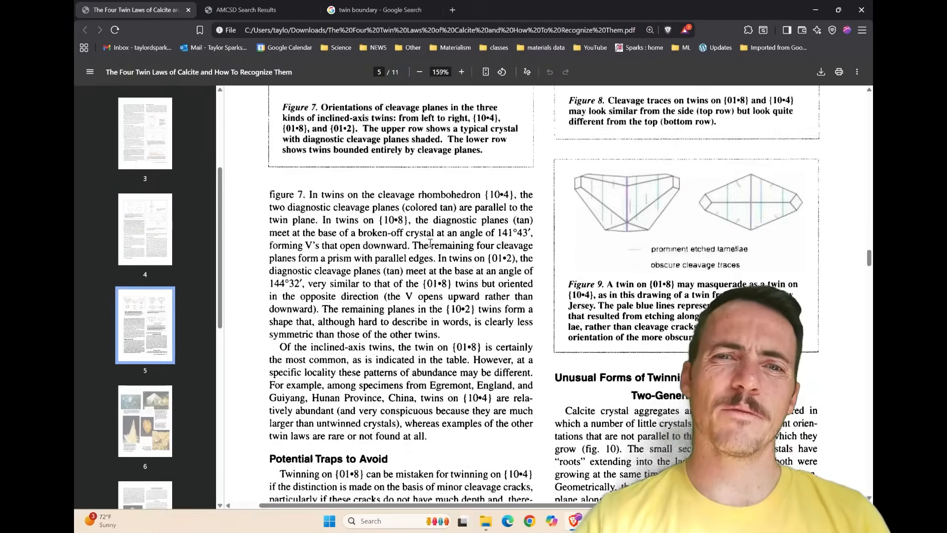
{"action": "scroll", "coordinate": [430, 243], "scroll_direction": "down", "scroll_amount": 20}
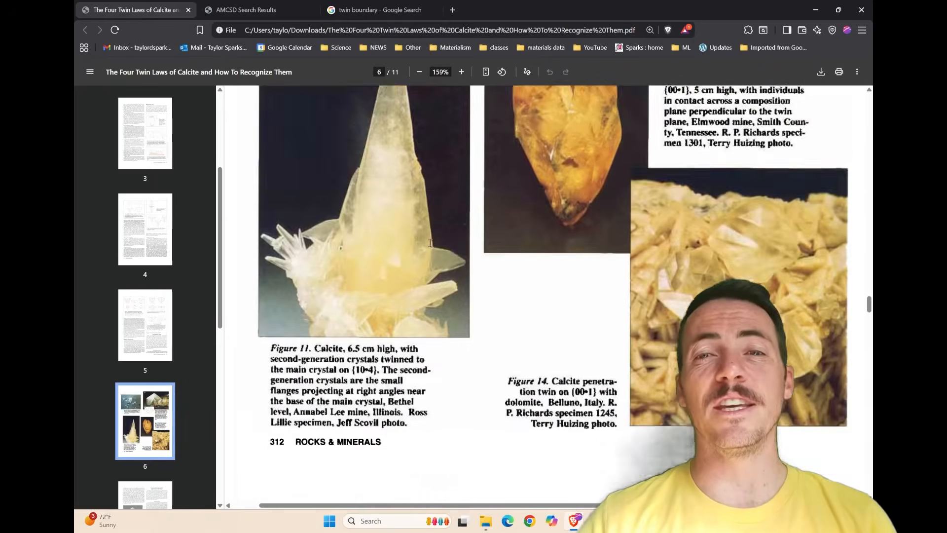
{"action": "scroll", "coordinate": [430, 243], "scroll_direction": "down", "scroll_amount": 6}
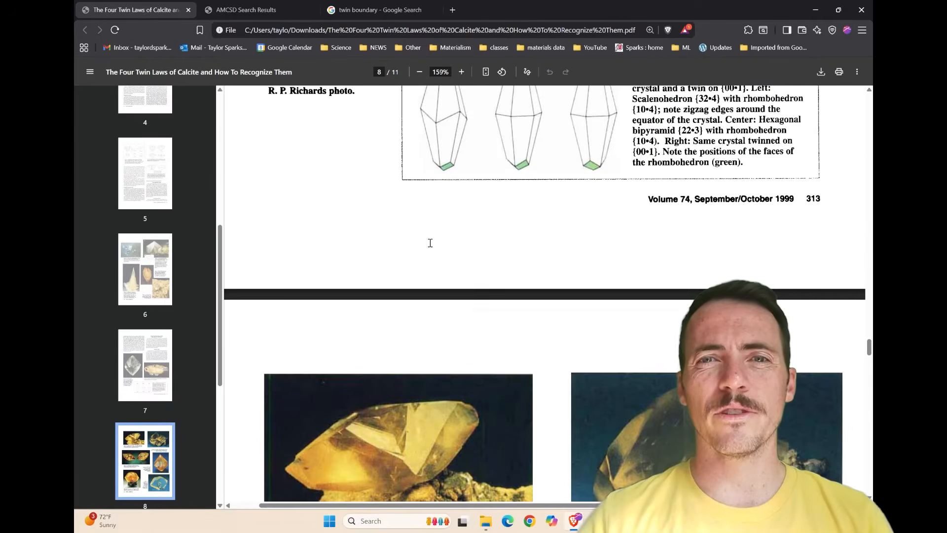
{"action": "scroll", "coordinate": [429, 243], "scroll_direction": "up", "scroll_amount": 3}
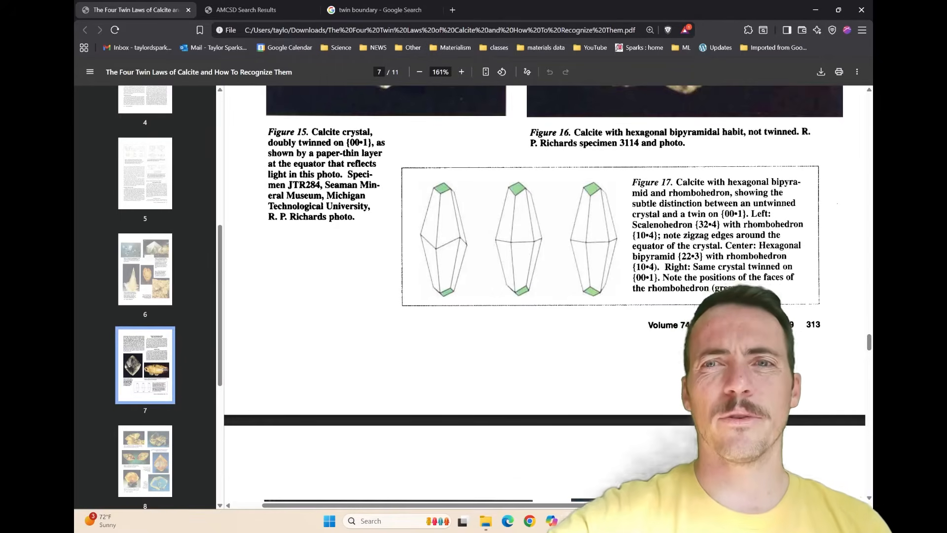
{"action": "scroll", "coordinate": [430, 243], "scroll_direction": "up", "scroll_amount": 3, "text": "ctrl"}
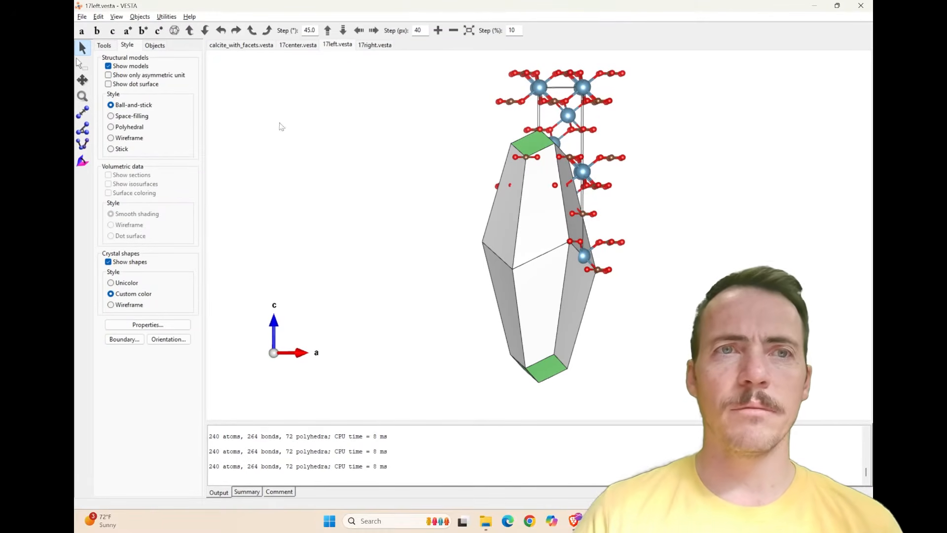
In VESTA, open the crystal shape data for 17left.vesta, check the (324) and (104) faces' distance multipliers, and apply the shape.
{"action": "left_click", "coordinate": [98, 16]}
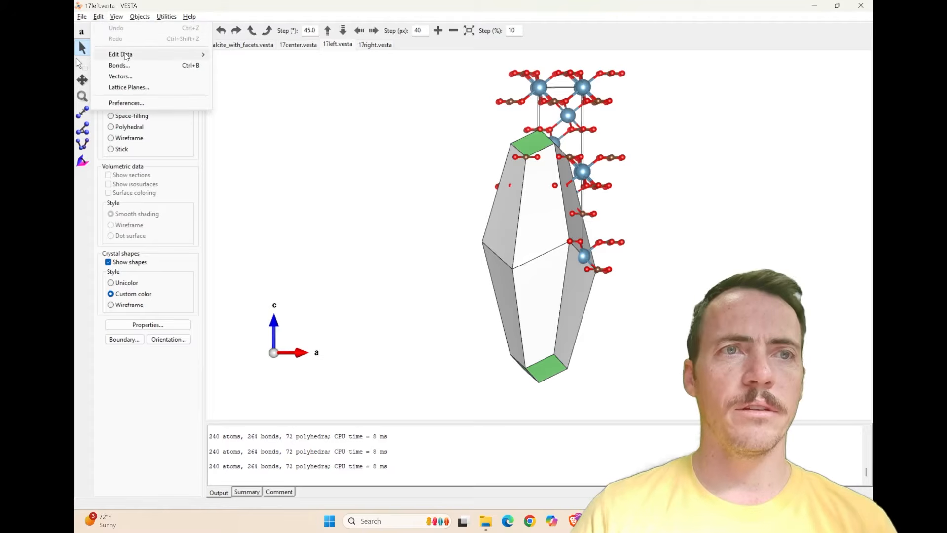
{"action": "mouse_move", "coordinate": [125, 56]}
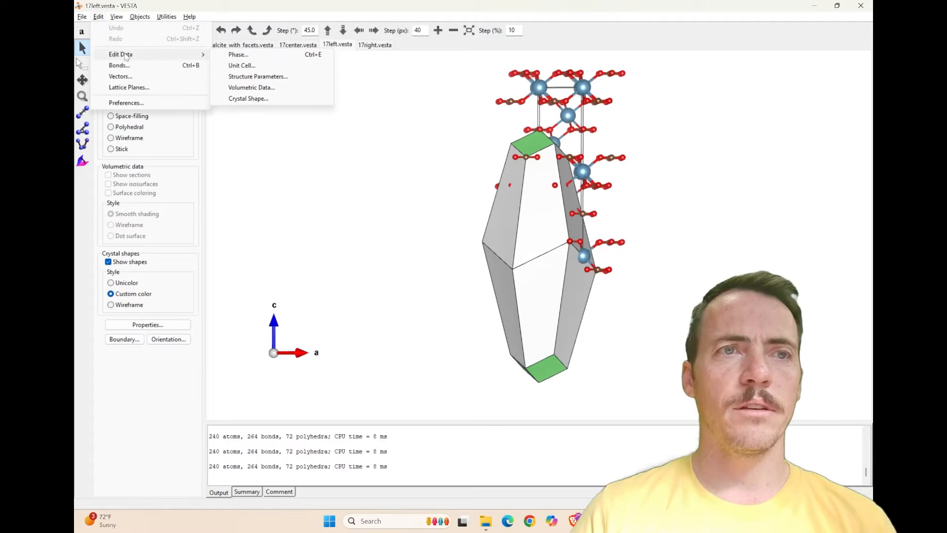
{"action": "left_click", "coordinate": [267, 102]}
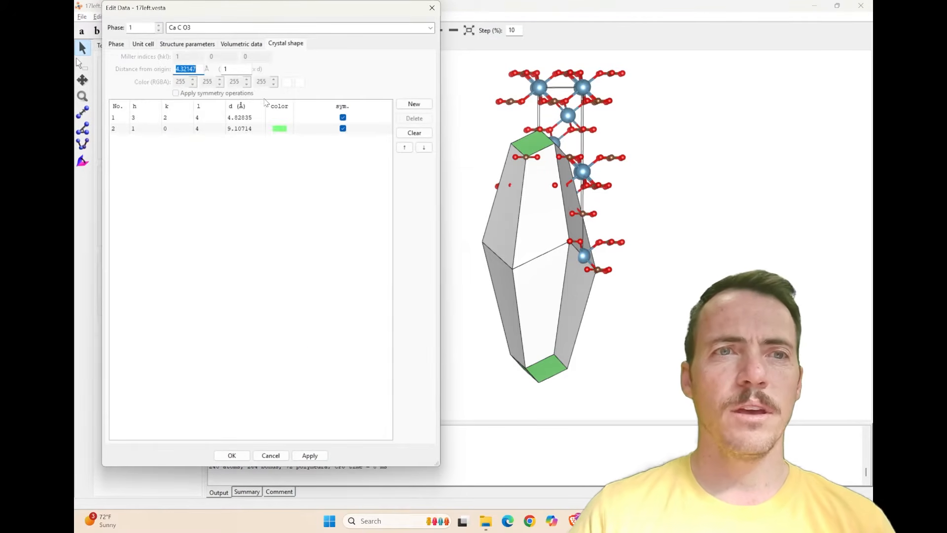
{"action": "left_click", "coordinate": [179, 121]}
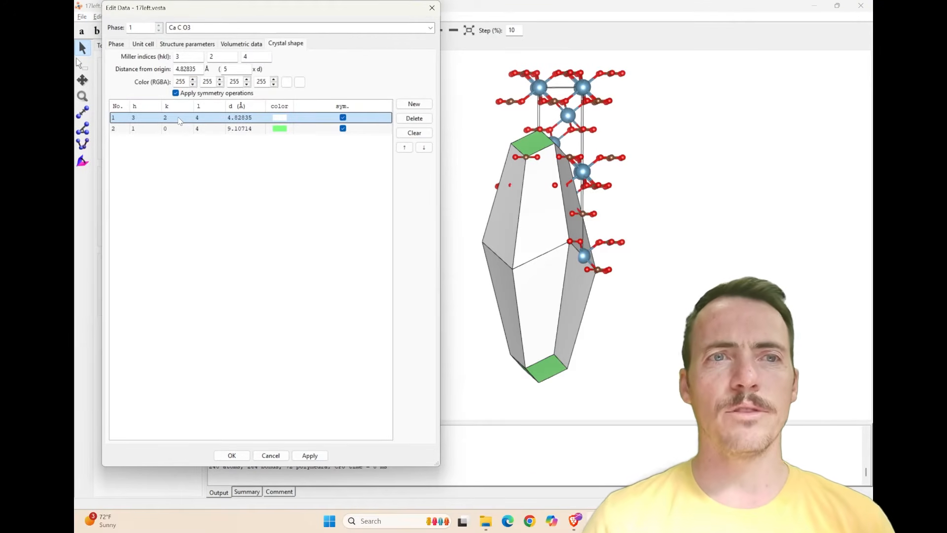
{"action": "left_click", "coordinate": [240, 67]}
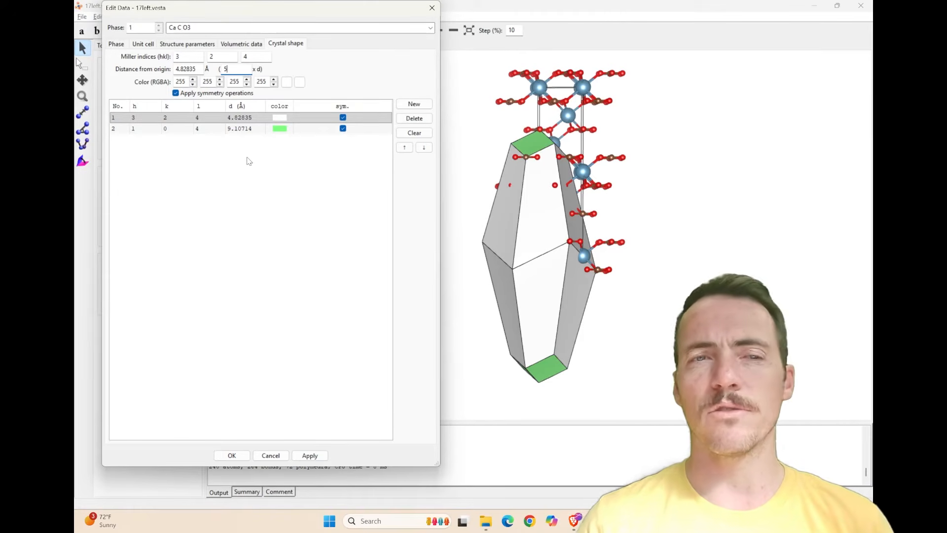
{"action": "left_click", "coordinate": [207, 130]}
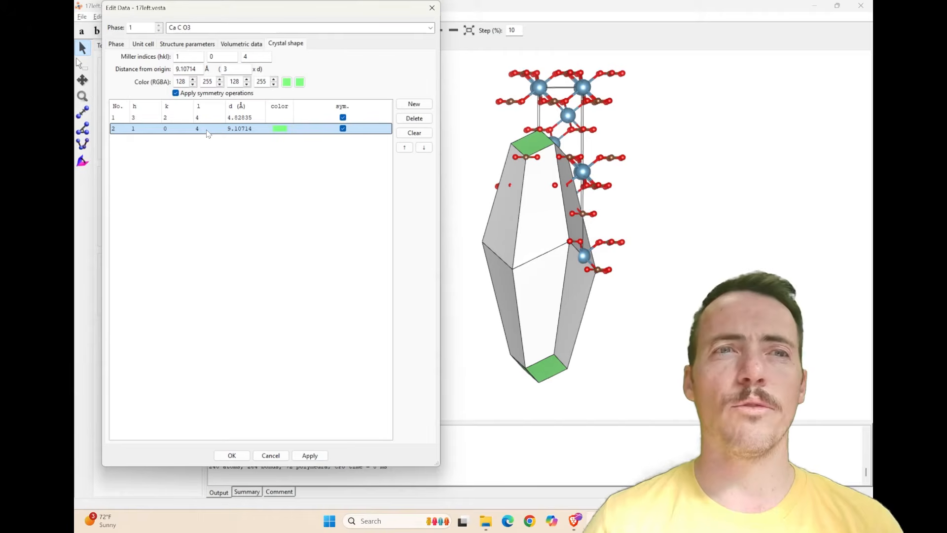
{"action": "left_click", "coordinate": [231, 69]}
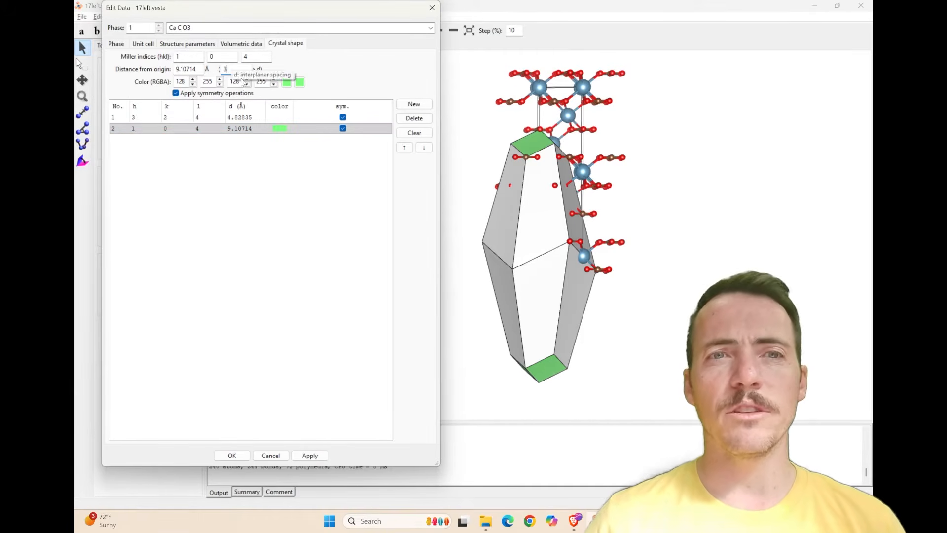
{"action": "left_click", "coordinate": [374, 243]}
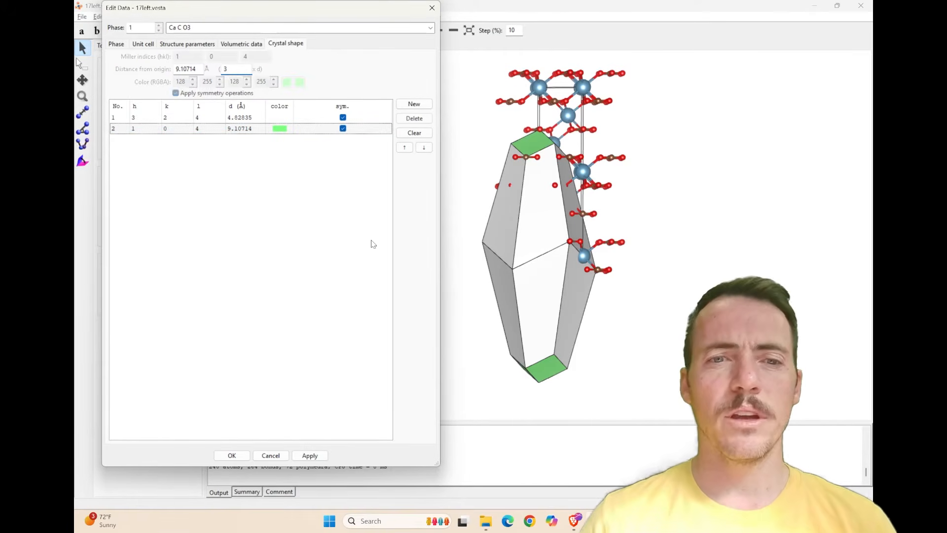
{"action": "left_click", "coordinate": [306, 457]}
Compare the 17left.vesta crystal from another angle with the drawings in the article's Figure 17.
{"action": "key", "text": "alt+Tab"}
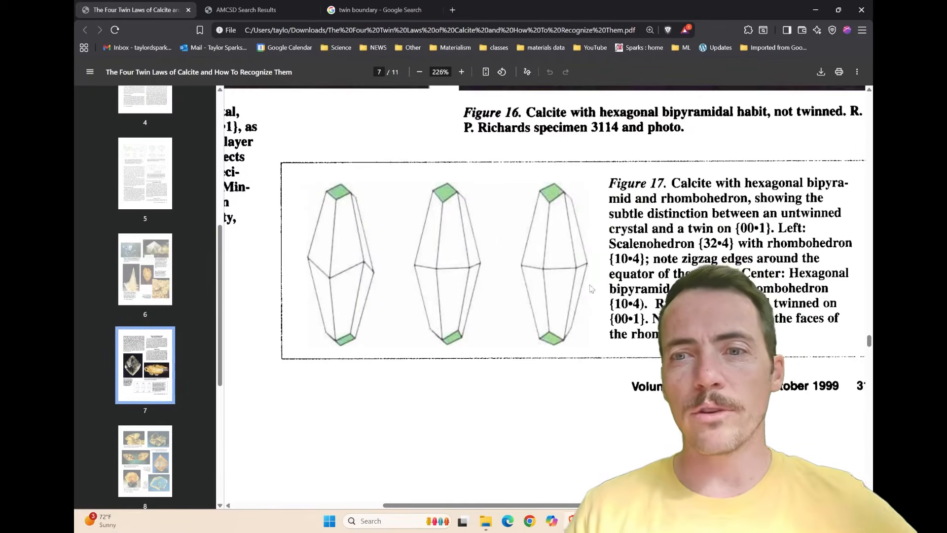
{"action": "key", "text": "alt+Tab"}
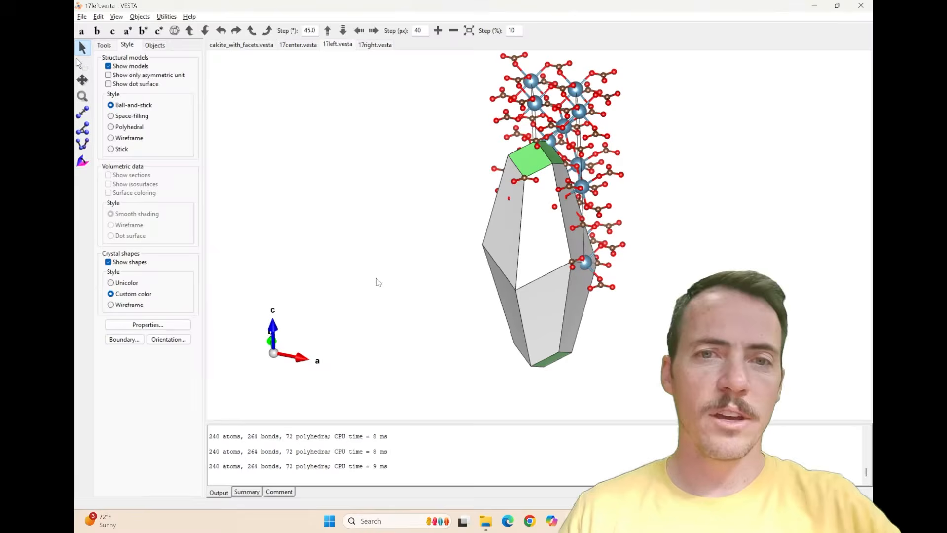
{"action": "left_click_drag", "start_coordinate": [507, 313], "coordinate": [454, 268]}
{"action": "key", "text": "alt+Tab"}
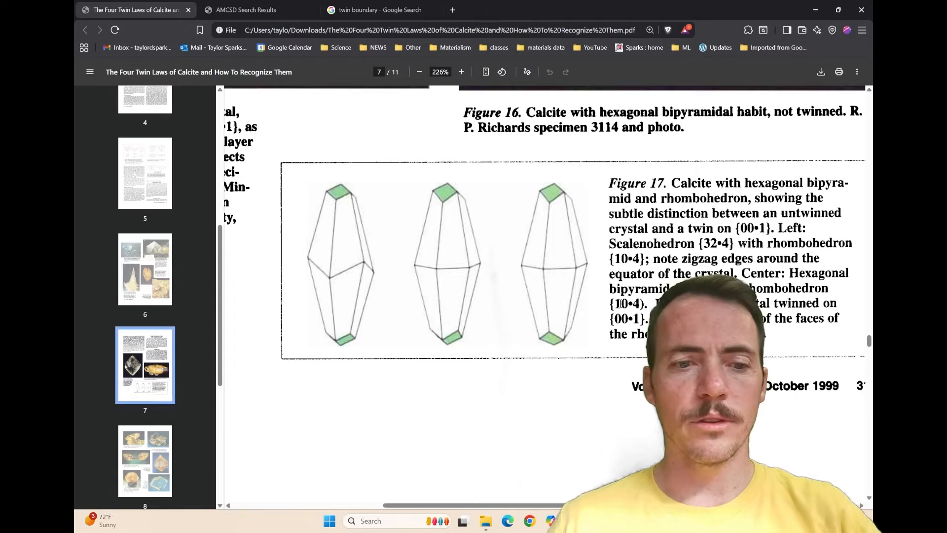
{"action": "key", "text": "alt+Tab"}
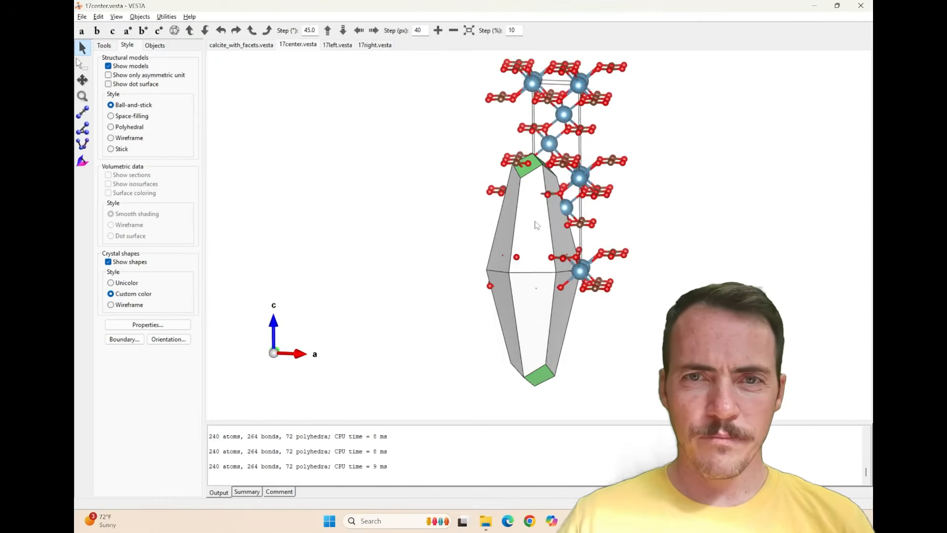
Open the crystal shape data for 17center.vesta, check the (223) and (104) faces, then apply the shape and close the data.
{"action": "left_click_drag", "start_coordinate": [536, 225], "coordinate": [528, 236]}
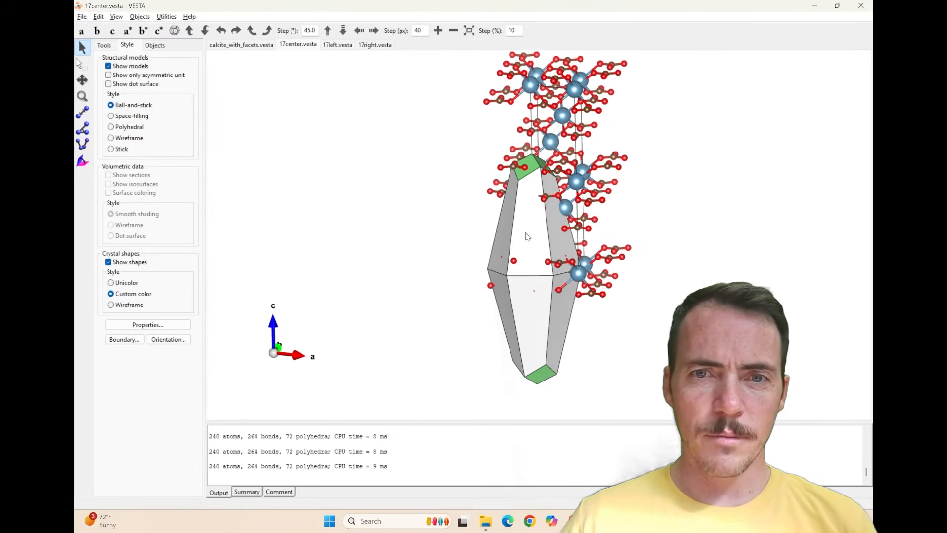
{"action": "left_click", "coordinate": [98, 18]}
{"action": "mouse_move", "coordinate": [124, 54]}
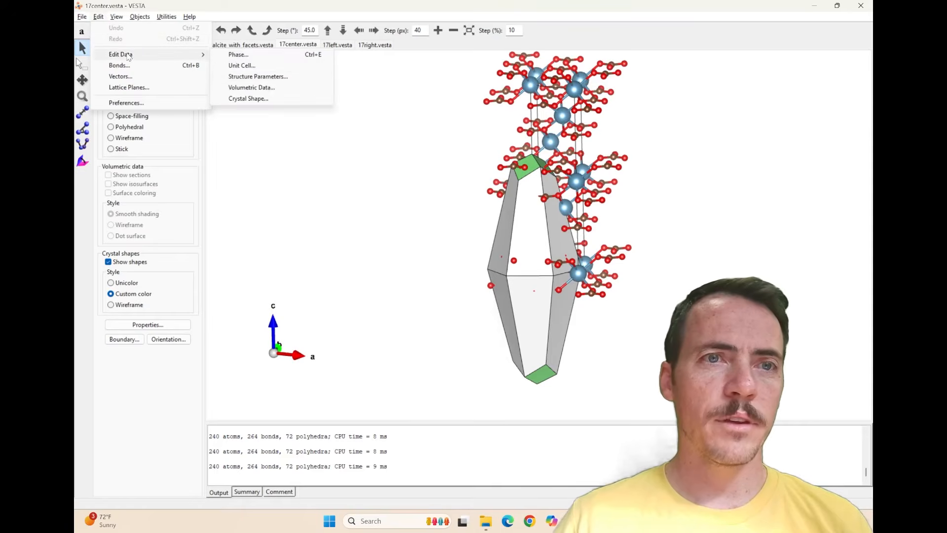
{"action": "left_click", "coordinate": [269, 99]}
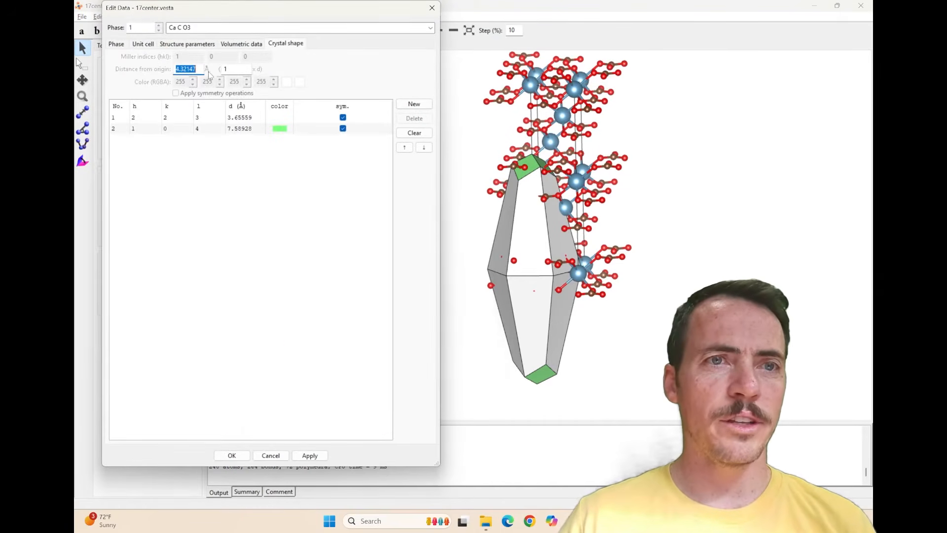
{"action": "left_click", "coordinate": [183, 118]}
{"action": "left_click", "coordinate": [182, 129]}
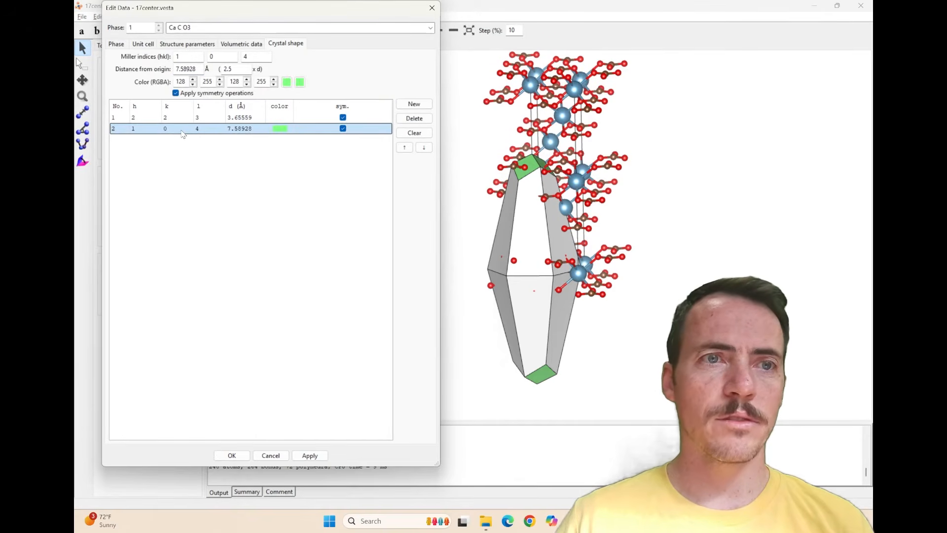
{"action": "left_click", "coordinate": [310, 456]}
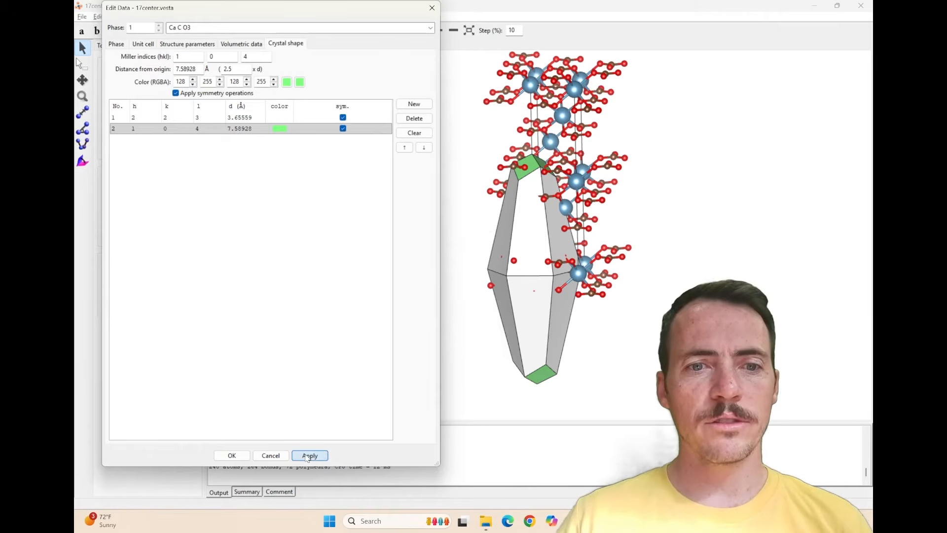
{"action": "left_click", "coordinate": [432, 8]}
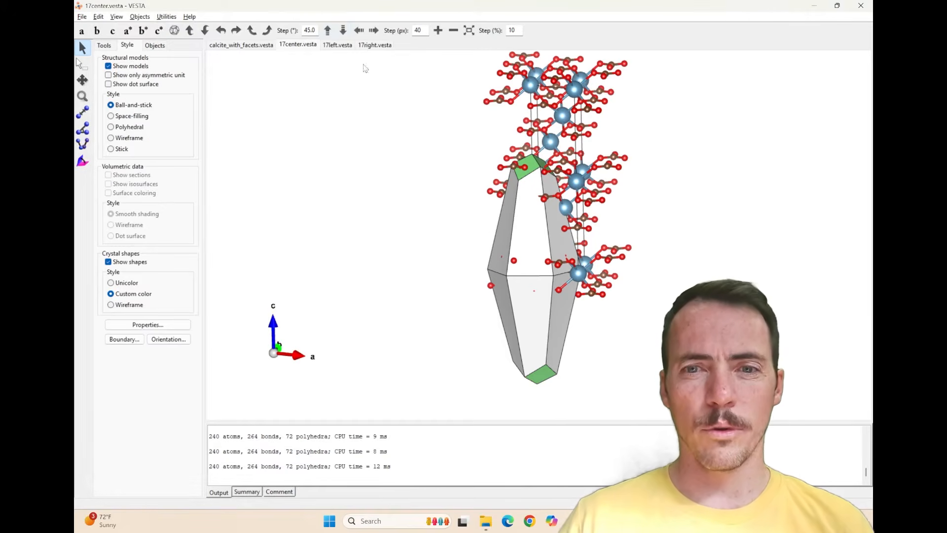
Review the calcite_with_facets and 17center models, then rotate the 17left crystal to examine its zigzag equator edges and end faces.
{"action": "left_click", "coordinate": [243, 49]}
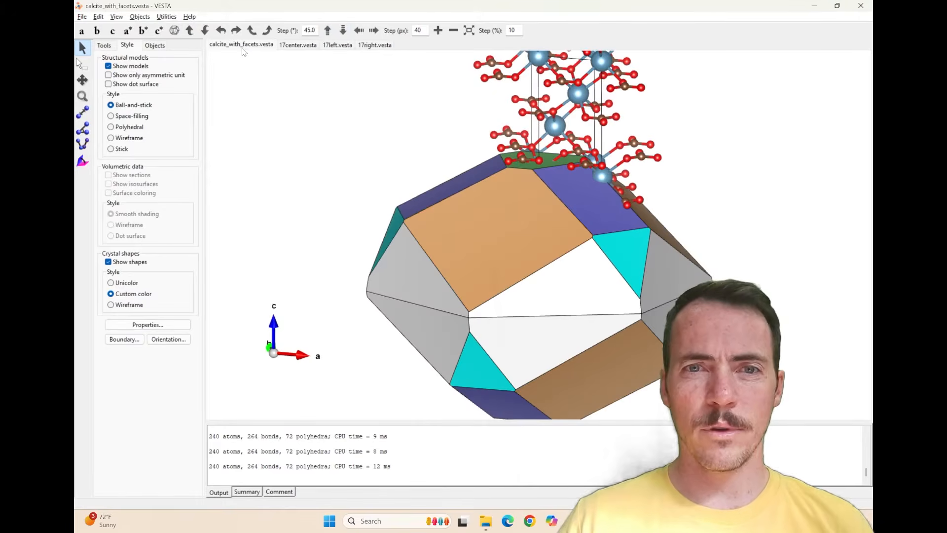
{"action": "left_click", "coordinate": [298, 46]}
{"action": "left_click", "coordinate": [345, 49]}
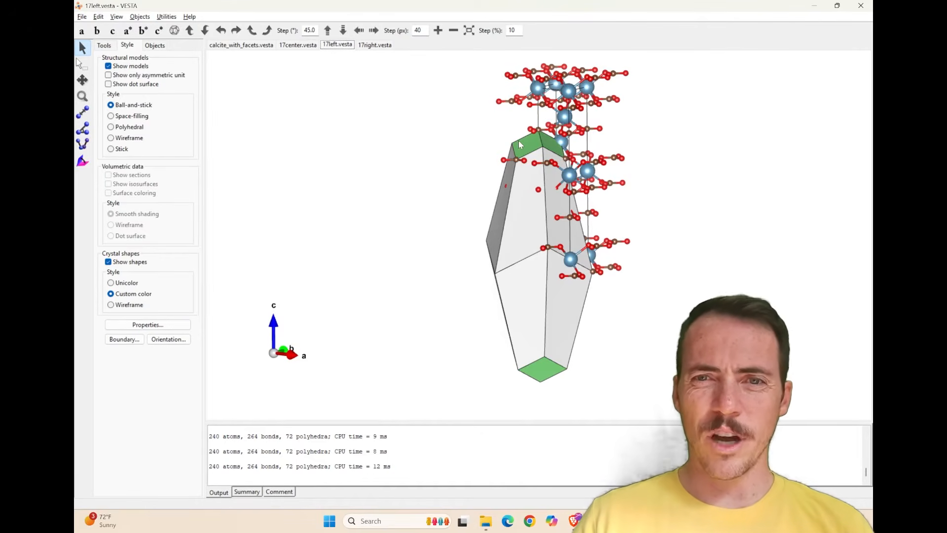
{"action": "left_click_drag", "start_coordinate": [520, 282], "coordinate": [551, 280]}
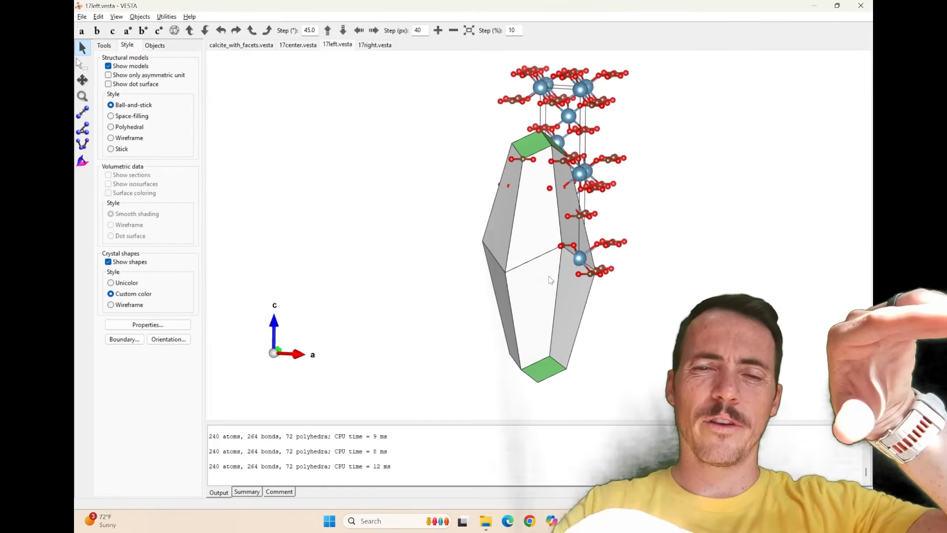
Show the 17center.vesta model and rotate it to examine its equator and the green (104) faces at both ends.
{"action": "left_click", "coordinate": [298, 46]}
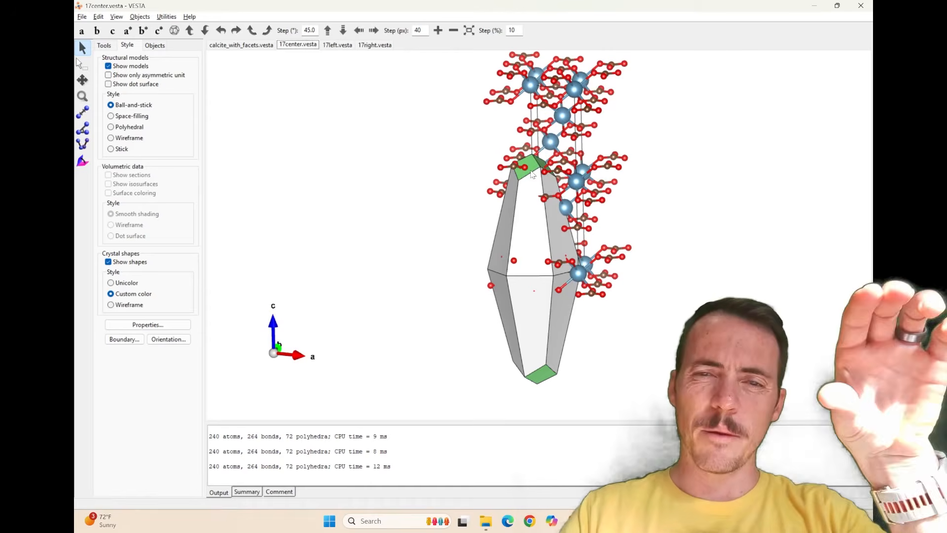
{"action": "left_click_drag", "start_coordinate": [496, 275], "coordinate": [532, 254]}
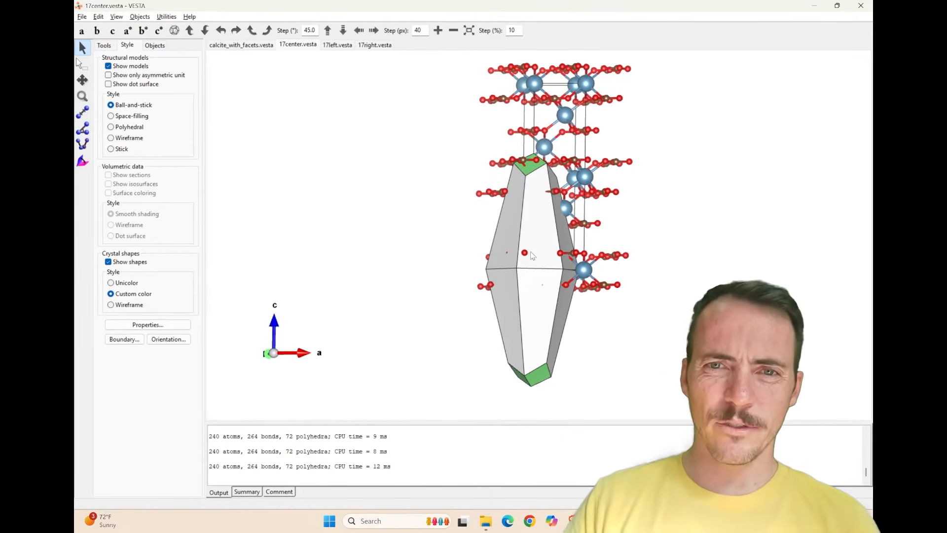
{"action": "left_click_drag", "start_coordinate": [532, 255], "coordinate": [532, 274]}
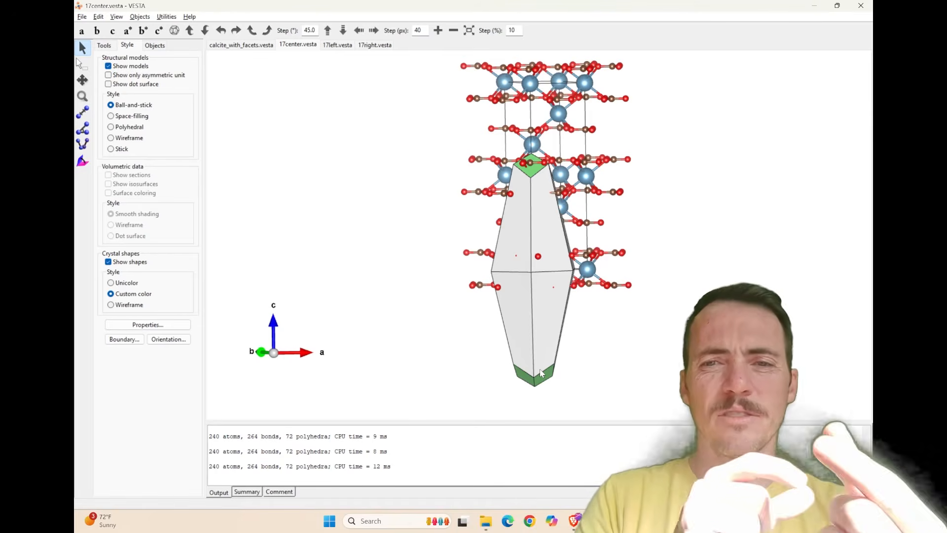
Show the 17right.vesta model, open its phase data and compare the two Ca C O3 phases, ending with phase 2 selected.
{"action": "key", "text": "alt+Tab"}
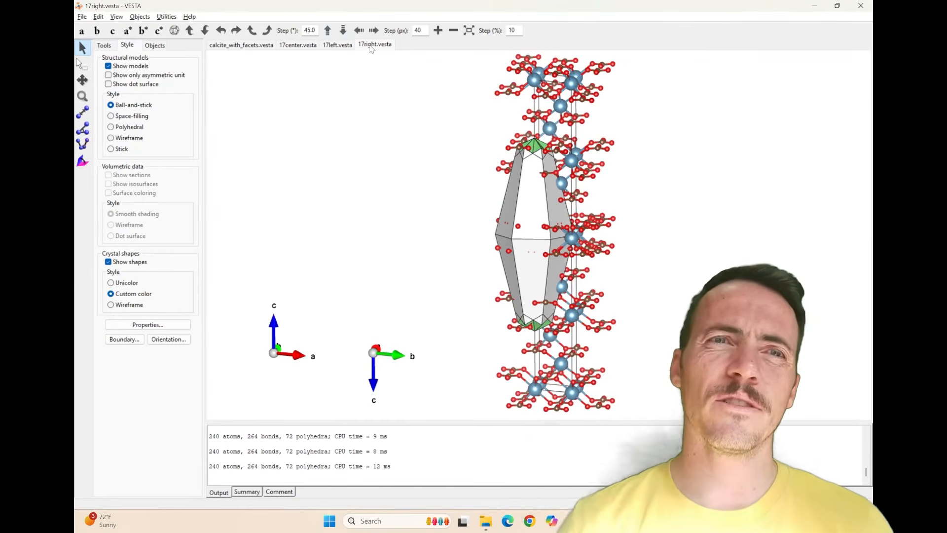
{"action": "left_click", "coordinate": [99, 17]}
{"action": "mouse_move", "coordinate": [121, 53]}
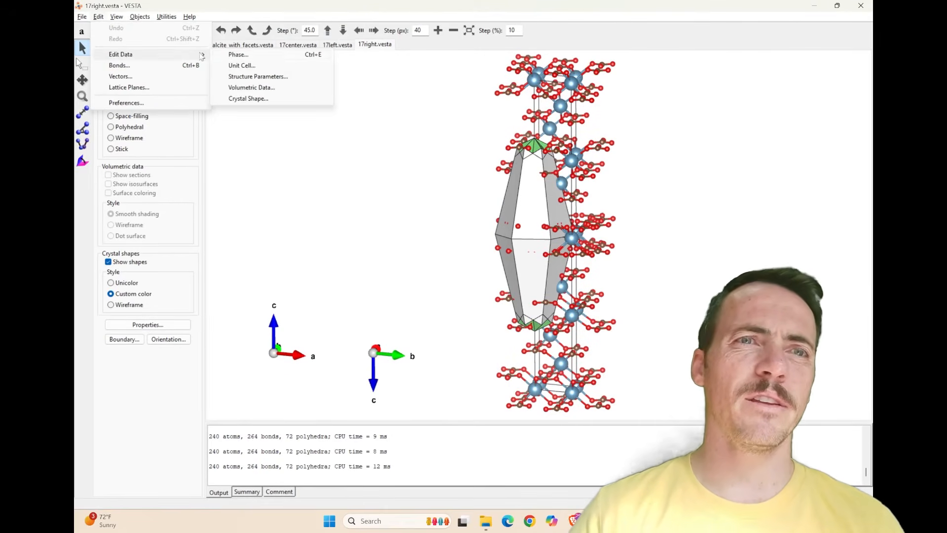
{"action": "left_click", "coordinate": [237, 58]}
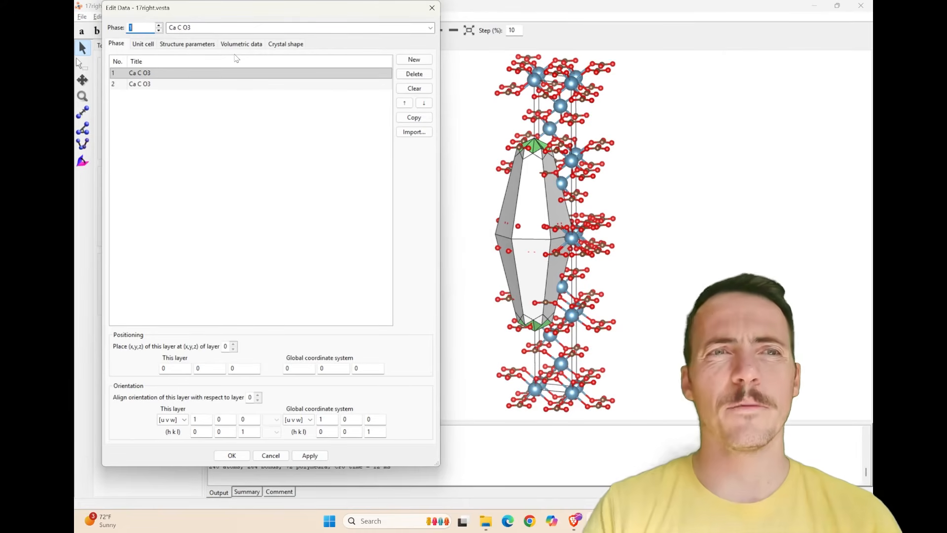
{"action": "left_click", "coordinate": [147, 94]}
{"action": "left_click", "coordinate": [157, 84]}
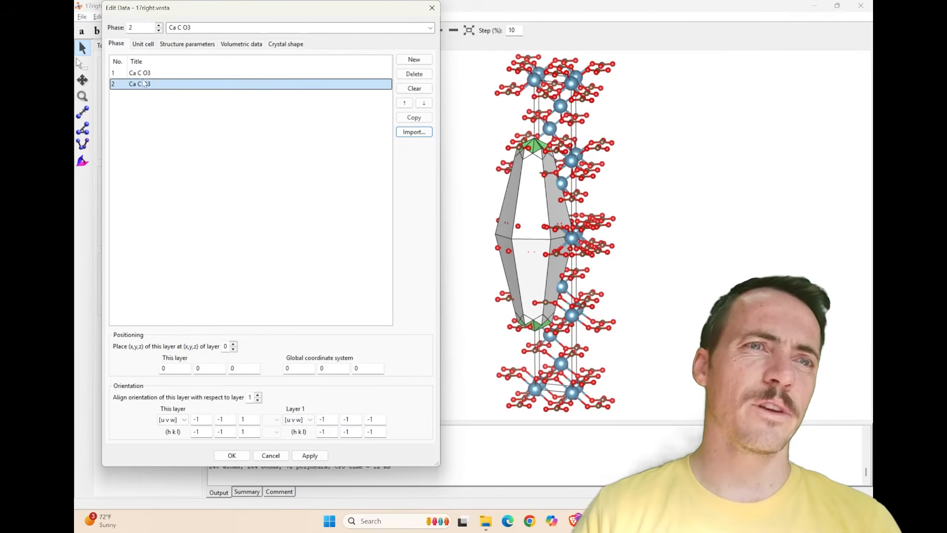
{"action": "left_click", "coordinate": [145, 75]}
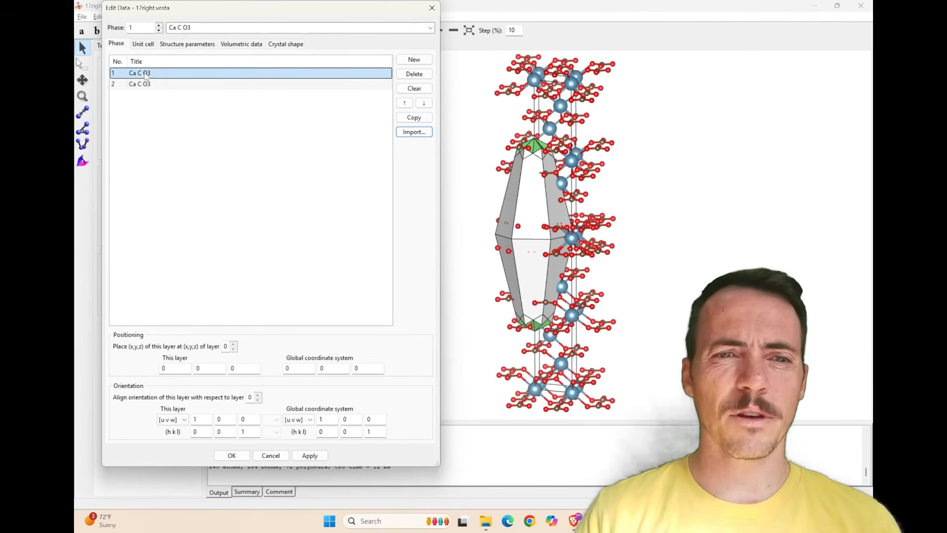
{"action": "left_click", "coordinate": [150, 85]}
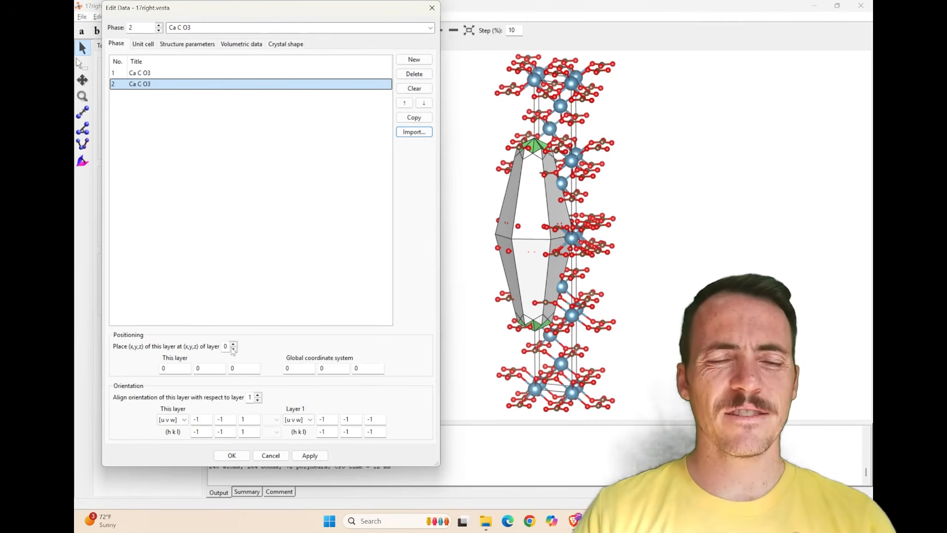
Check the [u v w] and (h k l) values that align phase 2's orientation with layer 1.
{"action": "left_click", "coordinate": [205, 418]}
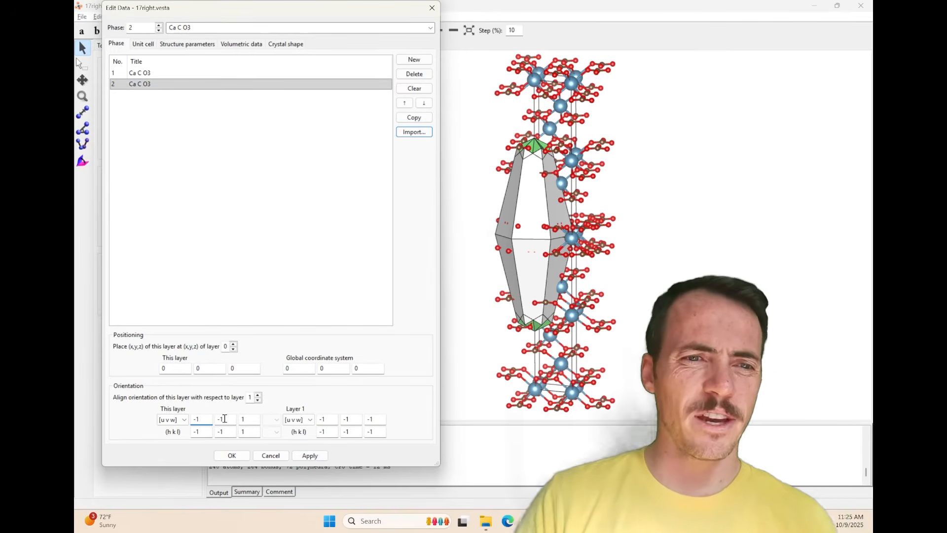
{"action": "left_click", "coordinate": [230, 418]}
{"action": "left_click", "coordinate": [245, 419]}
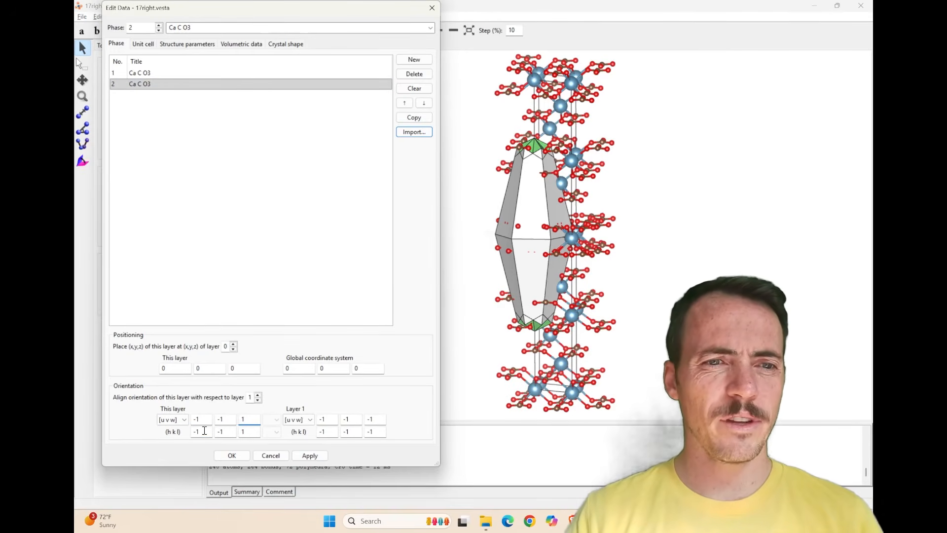
{"action": "left_click", "coordinate": [201, 430]}
{"action": "left_click", "coordinate": [225, 431]}
{"action": "left_click", "coordinate": [245, 431]}
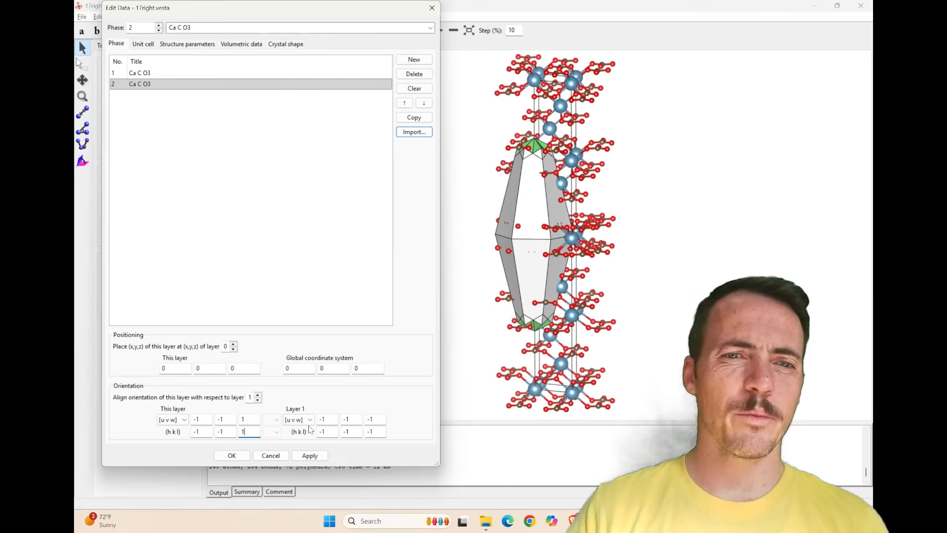
{"action": "left_click", "coordinate": [330, 419]}
{"action": "left_click", "coordinate": [354, 420]}
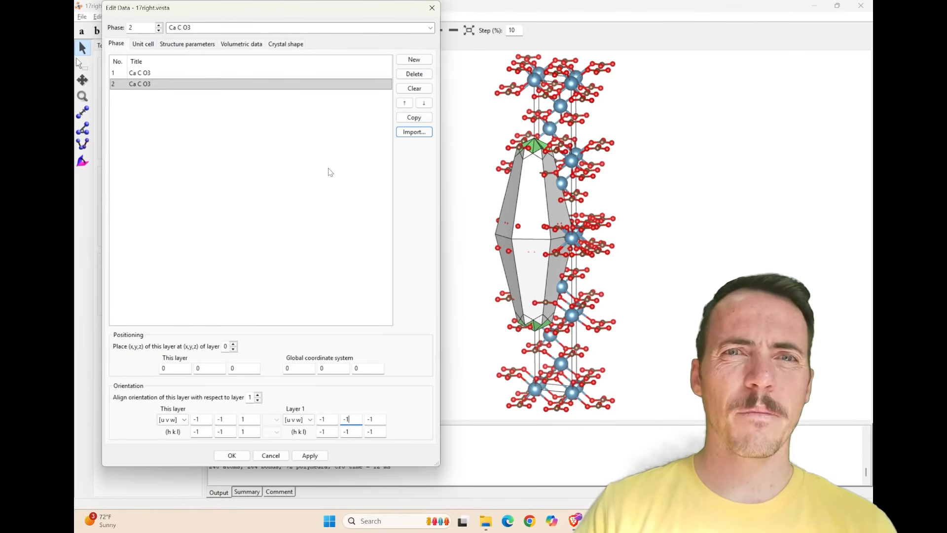
Accept phase 2's unit cell transformation with -1 as the last diagonal entry of the rotation matrix, then apply and close the data.
{"action": "left_click", "coordinate": [144, 44]}
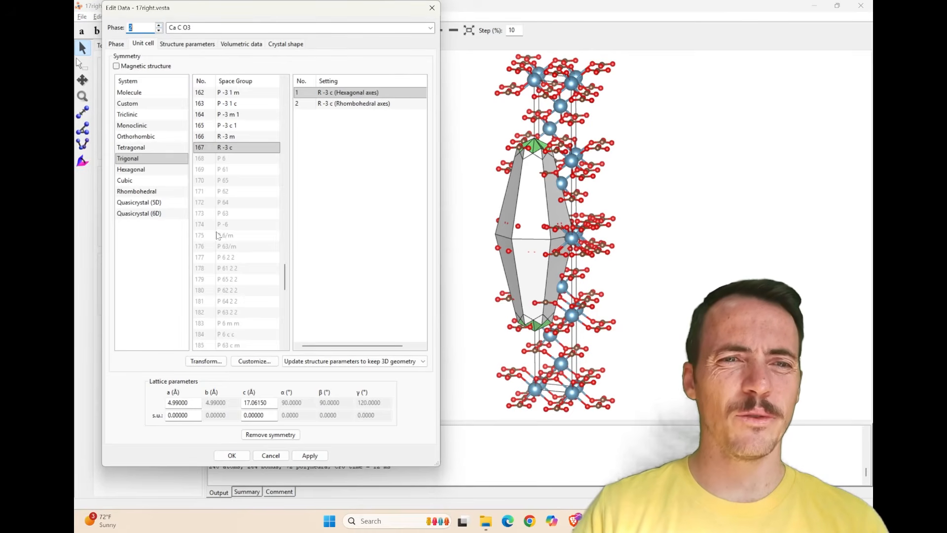
{"action": "left_click", "coordinate": [206, 361]}
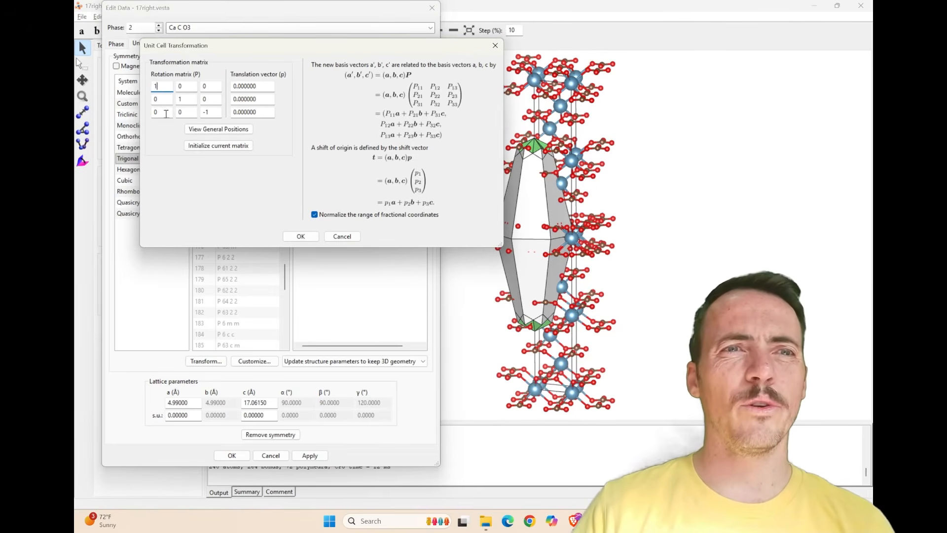
{"action": "left_click", "coordinate": [208, 112]}
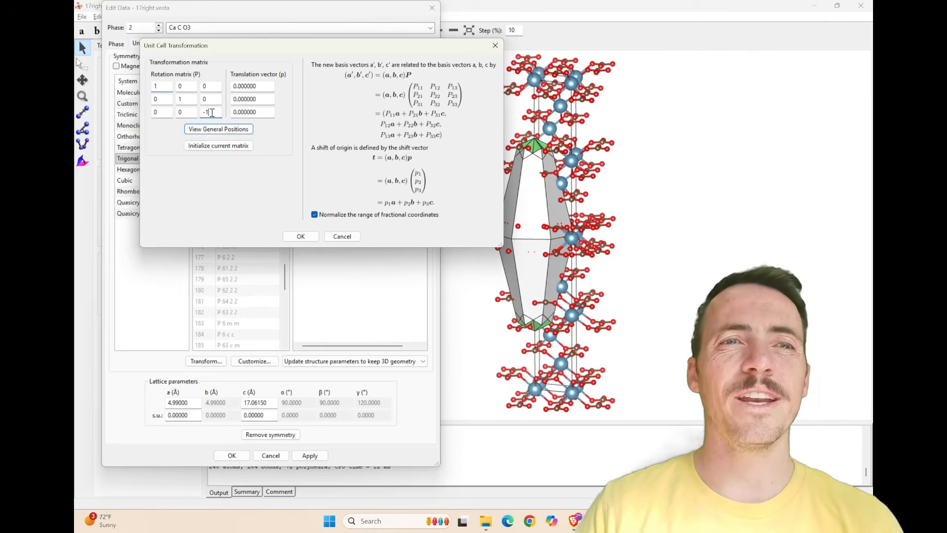
{"action": "left_click", "coordinate": [308, 237]}
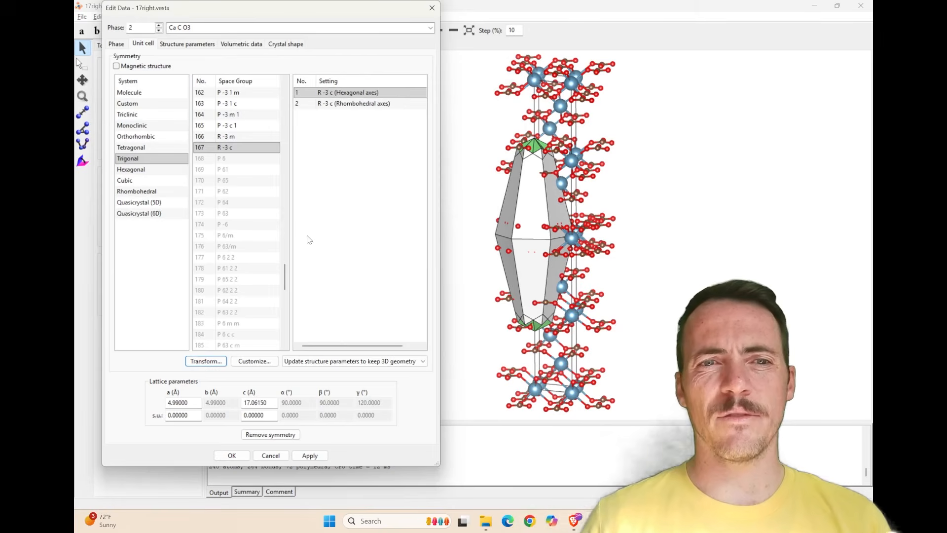
{"action": "left_click", "coordinate": [310, 455]}
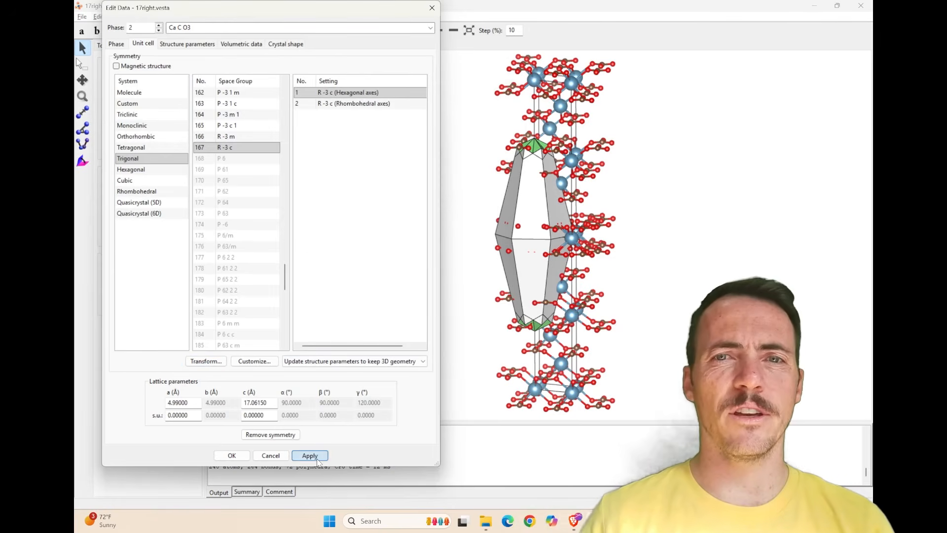
{"action": "left_click", "coordinate": [245, 459]}
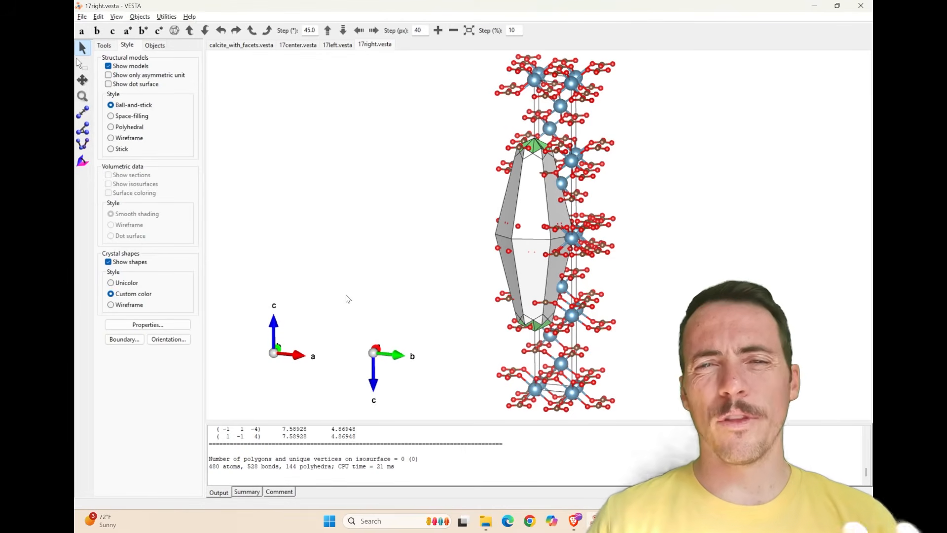
Open the crystal shape data of 17right.vesta, check phase 2's (2 2 -3) and green (1 0 -4) faces, then close the data.
{"action": "left_click", "coordinate": [98, 17]}
{"action": "mouse_move", "coordinate": [129, 54]}
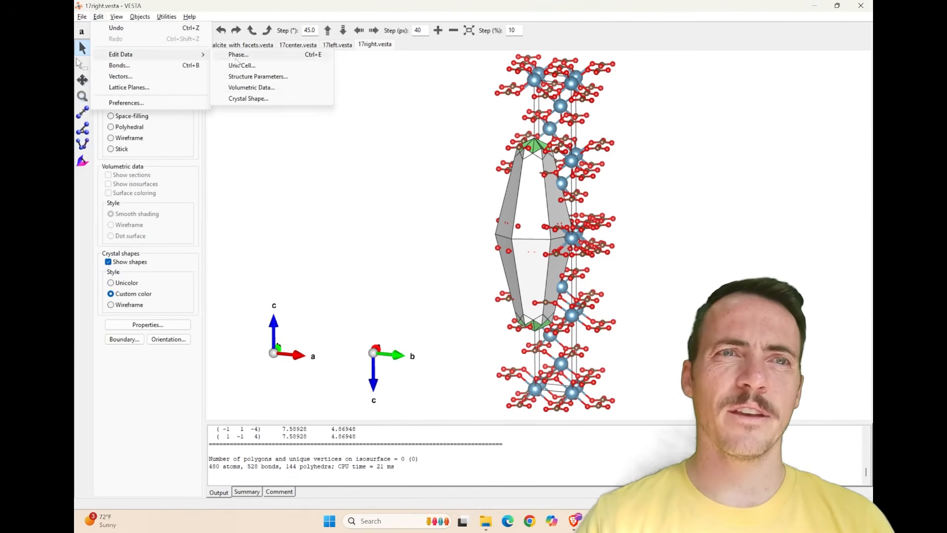
{"action": "left_click", "coordinate": [261, 99]}
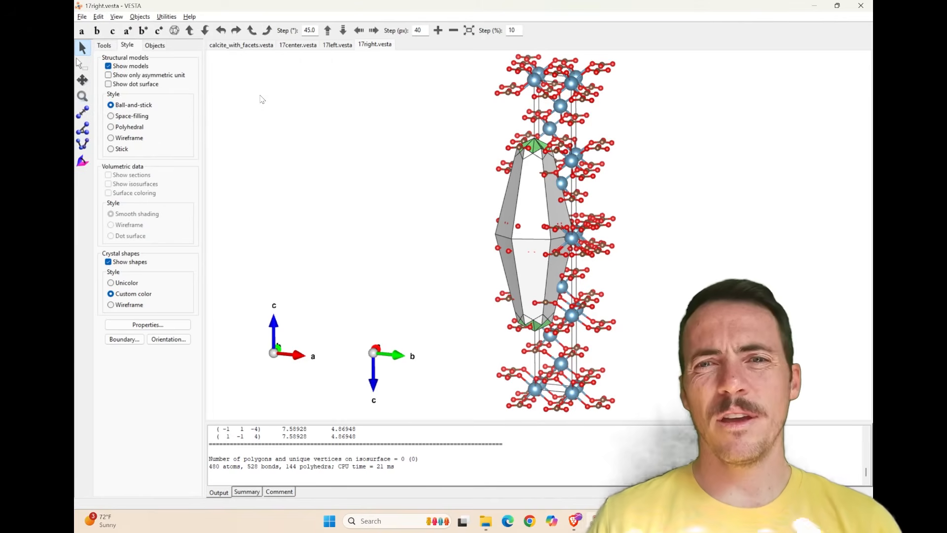
{"action": "left_click", "coordinate": [159, 25]}
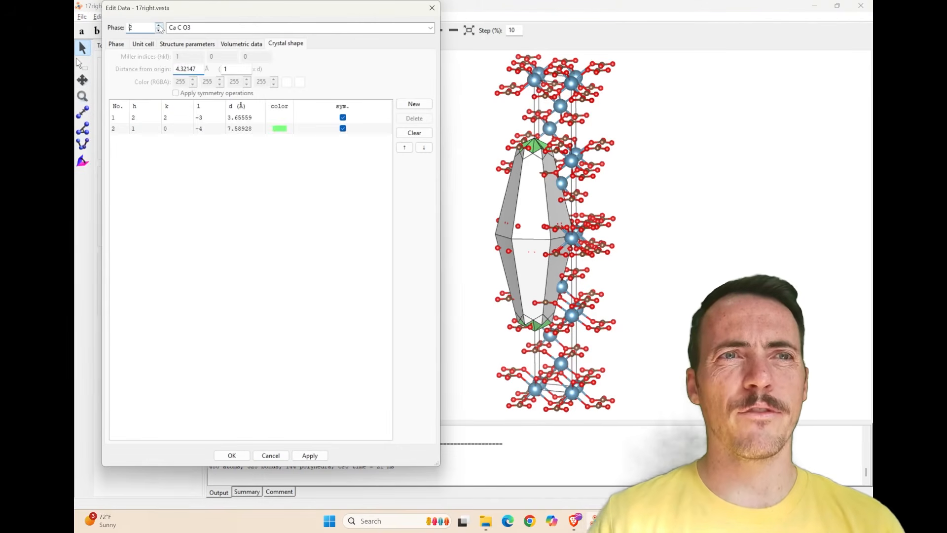
{"action": "double_click", "coordinate": [132, 28]}
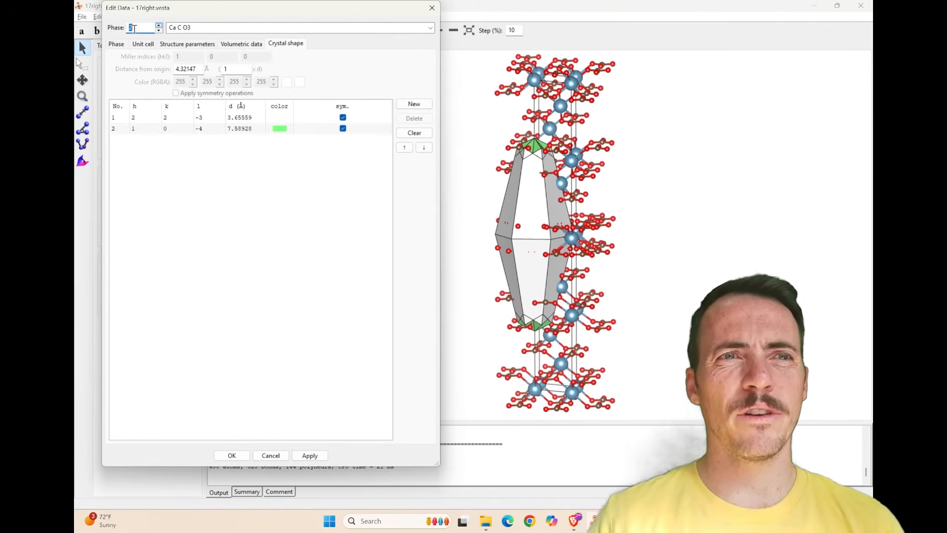
{"action": "left_click", "coordinate": [167, 117]}
{"action": "left_click", "coordinate": [171, 129]}
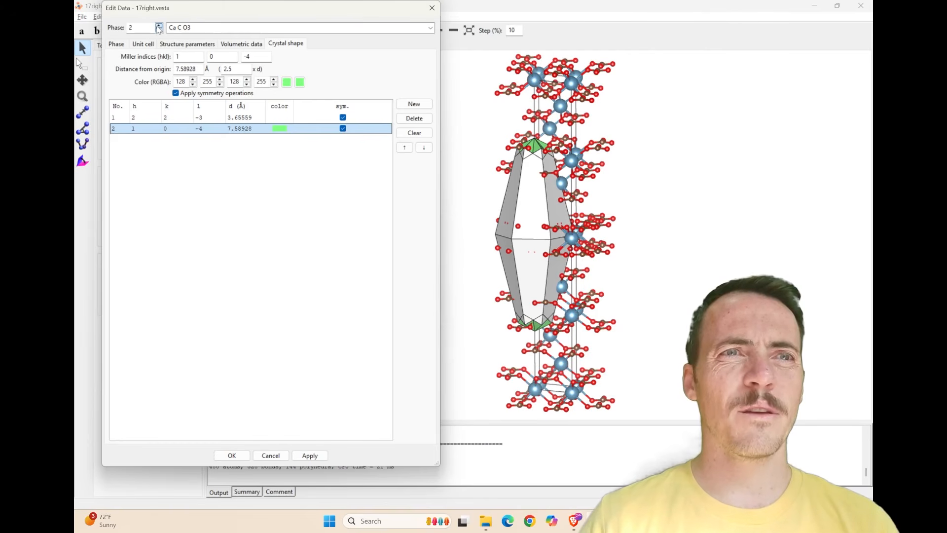
{"action": "left_click", "coordinate": [158, 26]}
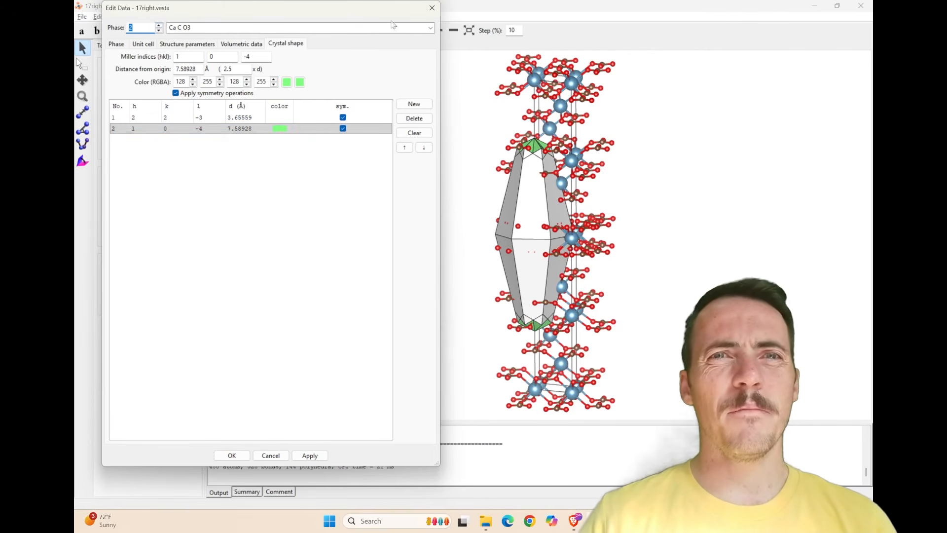
{"action": "left_click", "coordinate": [431, 8]}
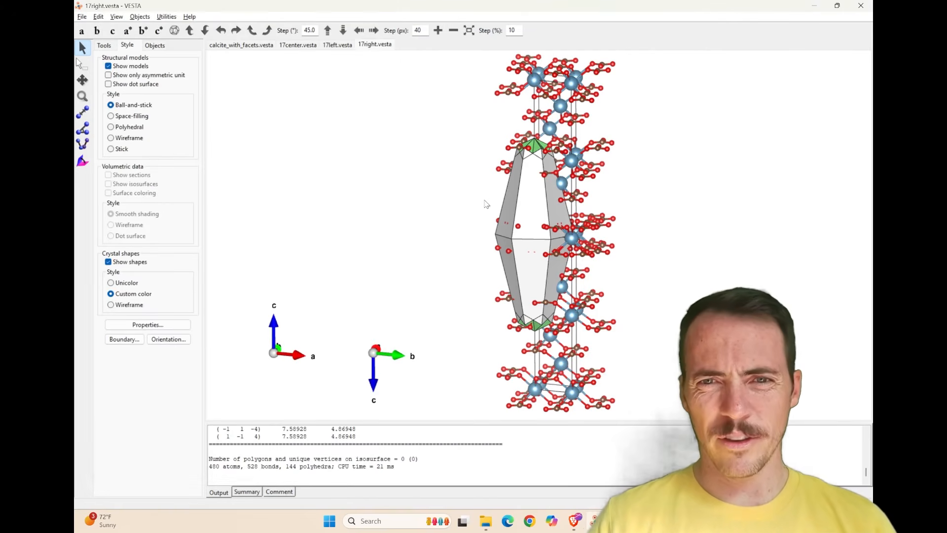
Rotate the twinned 17right crystal to examine its equator and green end faces, then hide the crystal shapes to expose the atomic structure.
{"action": "left_click_drag", "start_coordinate": [490, 205], "coordinate": [536, 204]}
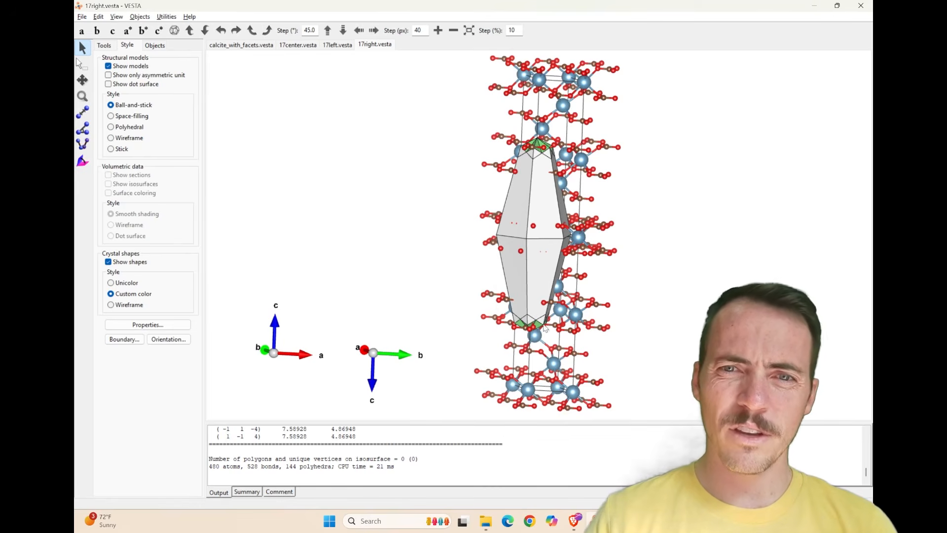
{"action": "left_click_drag", "start_coordinate": [602, 248], "coordinate": [585, 246]}
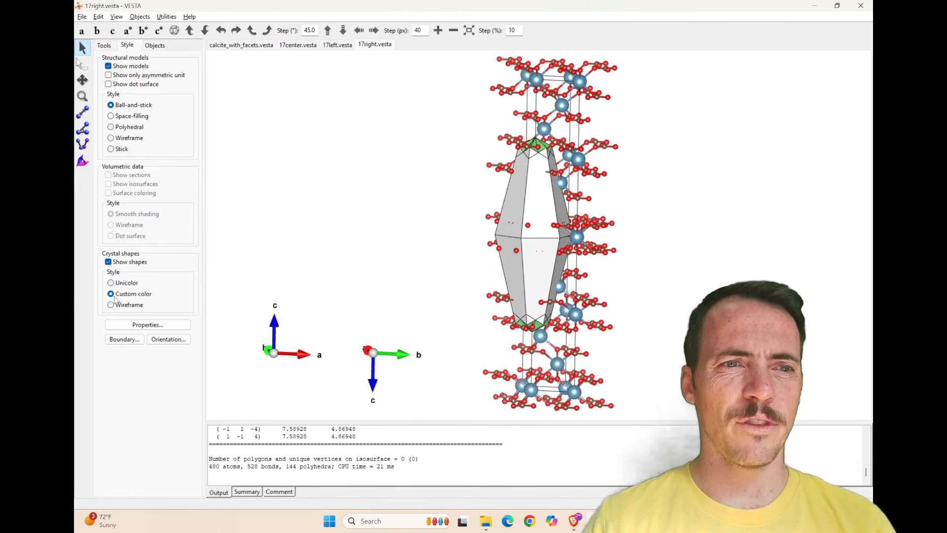
{"action": "left_click", "coordinate": [109, 262]}
{"action": "mouse_move", "coordinate": [409, 252]}
{"action": "left_mouse_down"}
{"action": "mouse_move", "coordinate": [481, 165]}
{"action": "mouse_move", "coordinate": [393, 250]}
{"action": "mouse_move", "coordinate": [419, 258]}
{"action": "left_mouse_up"}
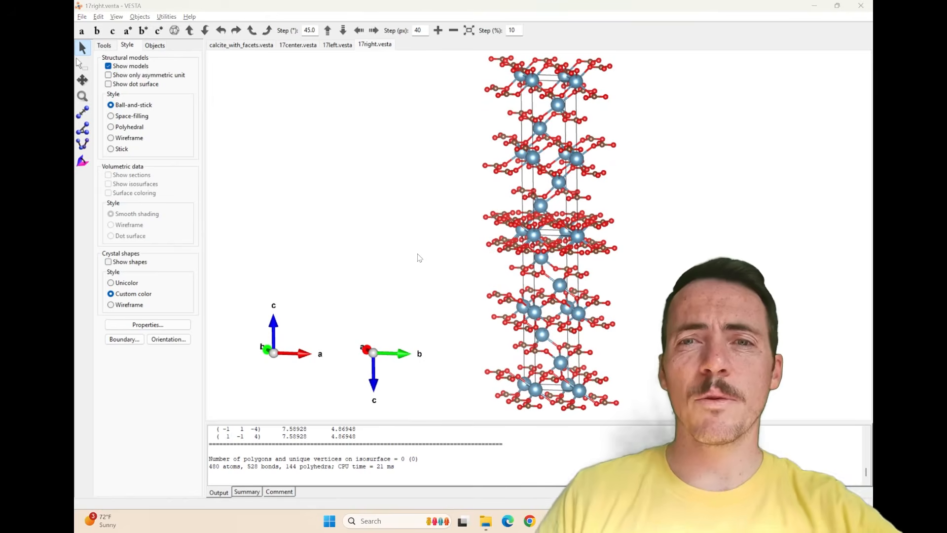
Switch to the article PDF in the browser and compare the crystal photos in Figures 15 and 16 with the drawings in Figure 17.
{"action": "key", "text": "alt+Tab"}
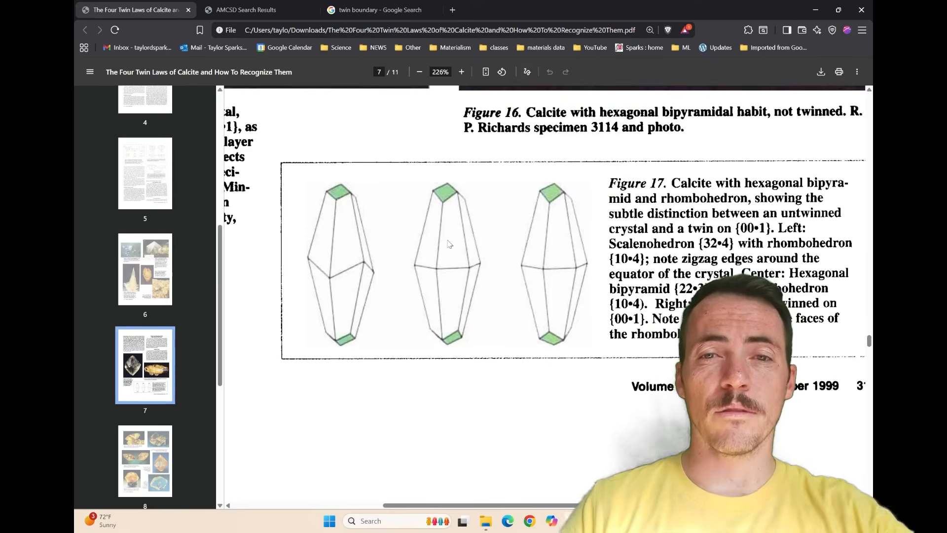
{"action": "scroll", "coordinate": [450, 243], "scroll_direction": "down", "scroll_amount": 3, "text": "ctrl"}
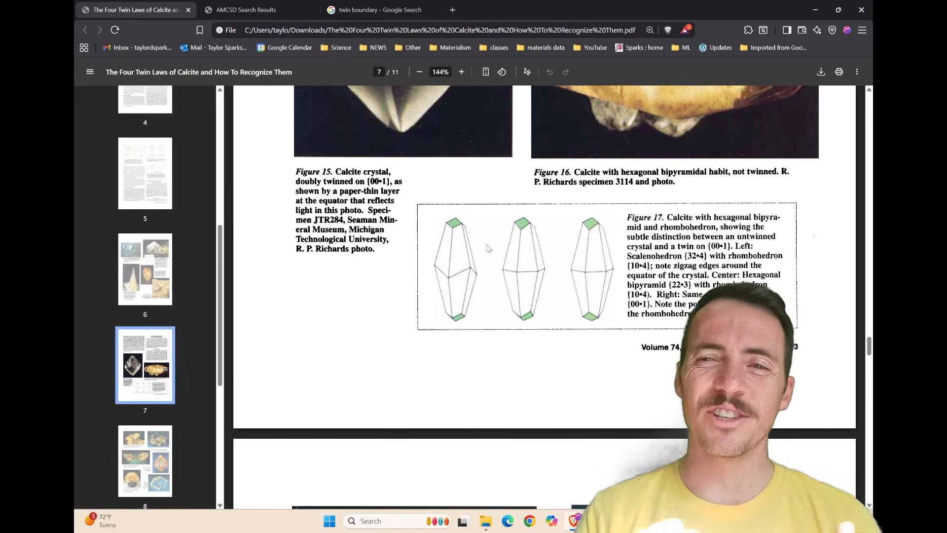
{"action": "scroll", "coordinate": [487, 248], "scroll_direction": "up", "scroll_amount": 5}
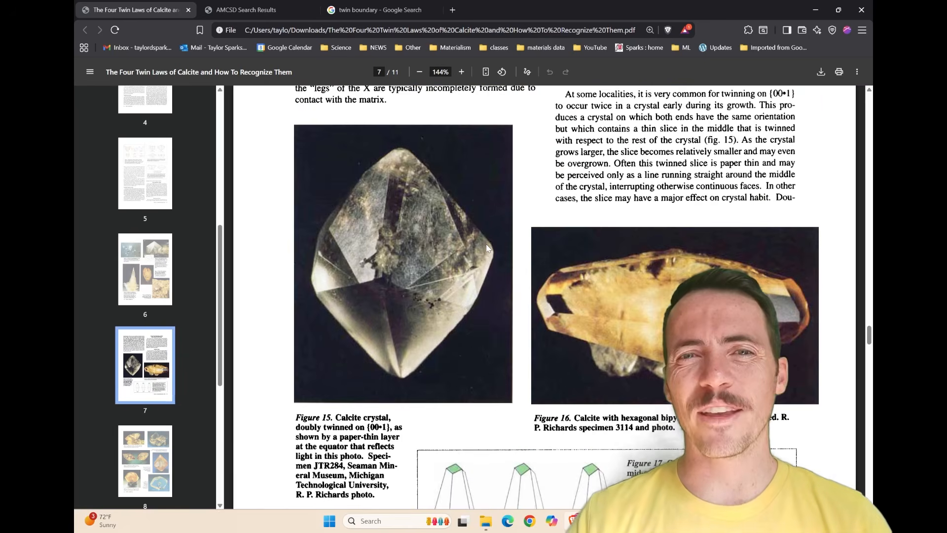
{"action": "scroll", "coordinate": [487, 248], "scroll_direction": "down", "scroll_amount": 6}
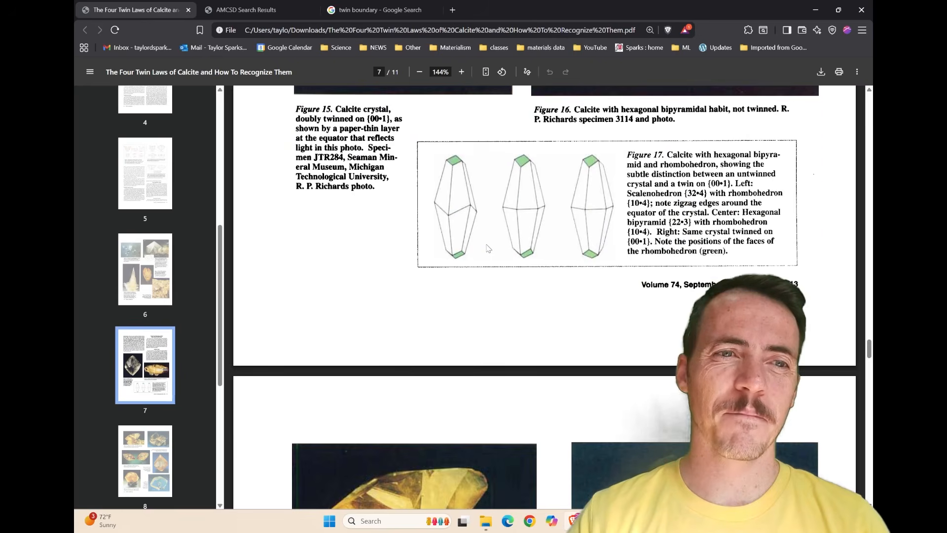
{"action": "scroll", "coordinate": [487, 248], "scroll_direction": "up", "scroll_amount": 3}
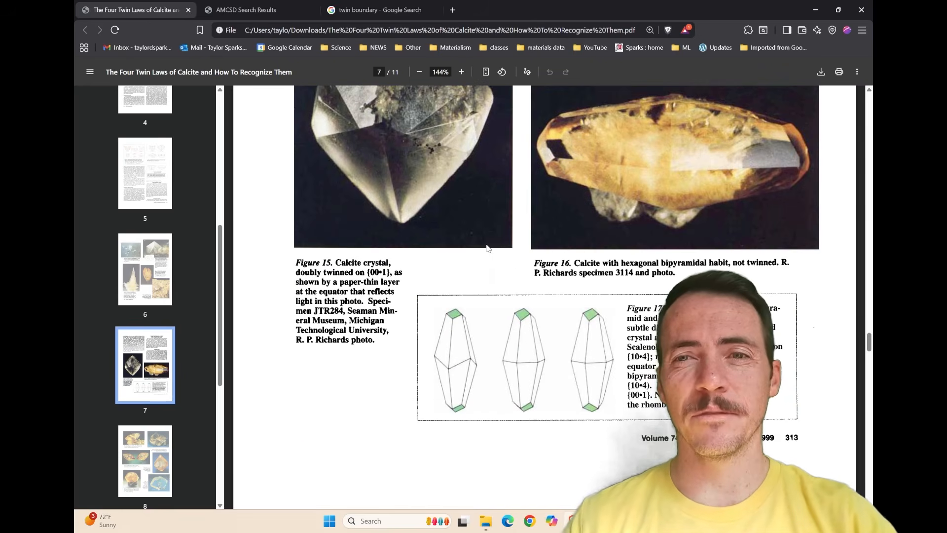